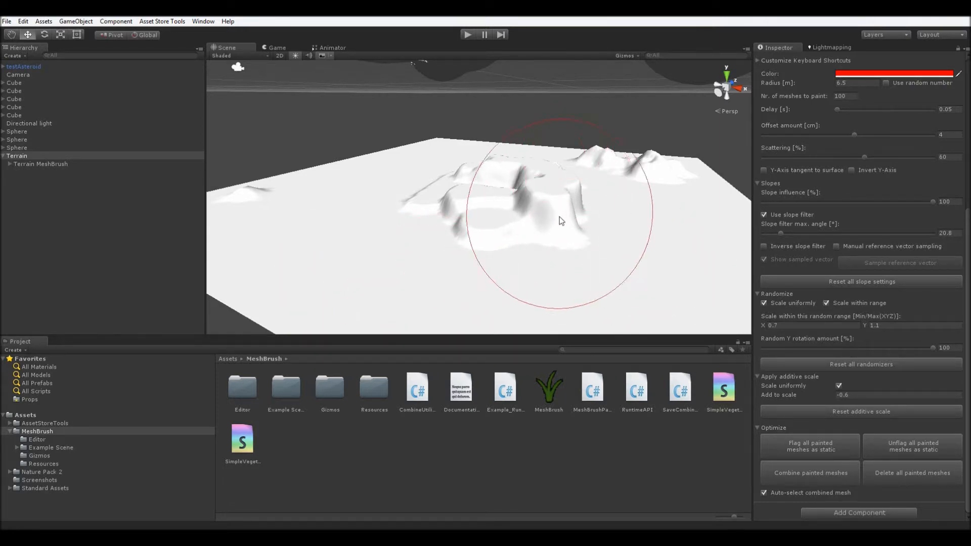
Paint red cubes across the flat ground in front of the central hill and onto its flat ledges.
mouse_move(461, 230)
left_mouse_down("alt")
mouse_move(441, 250)
mouse_move(535, 252)
mouse_move(527, 223)
mouse_move(384, 235)
mouse_move(369, 273)
mouse_move(396, 264)
mouse_move(411, 217)
mouse_move(460, 212)
mouse_move(463, 195)
mouse_move(490, 221)
mouse_move(531, 219)
mouse_move(489, 223)
mouse_move(502, 234)
left_mouse_up("alt")
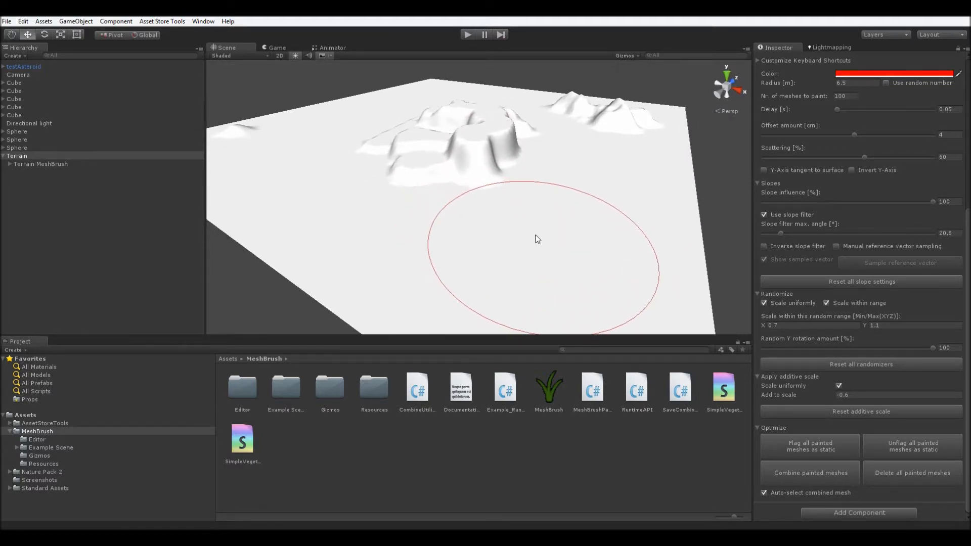
left_click_drag(501, 226, 469, 224, "alt")
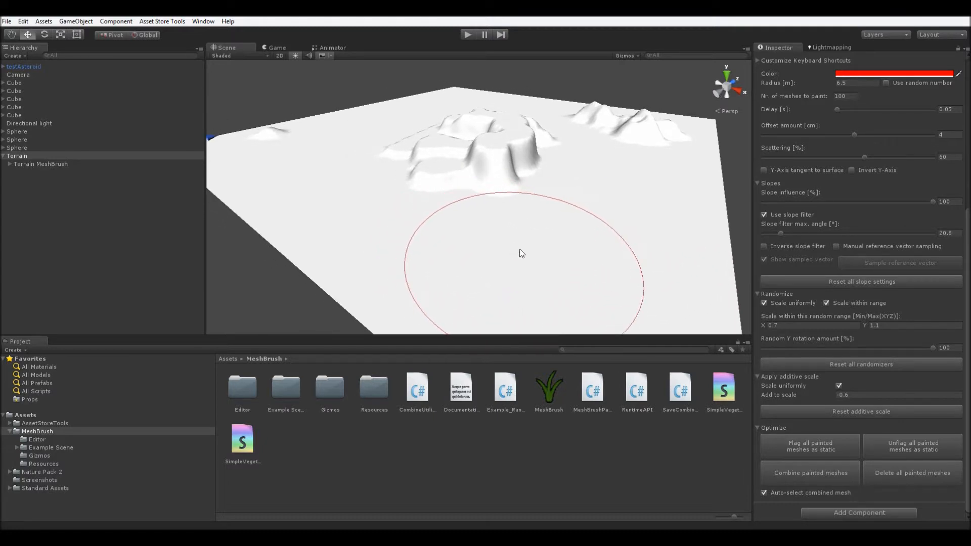
key("p")
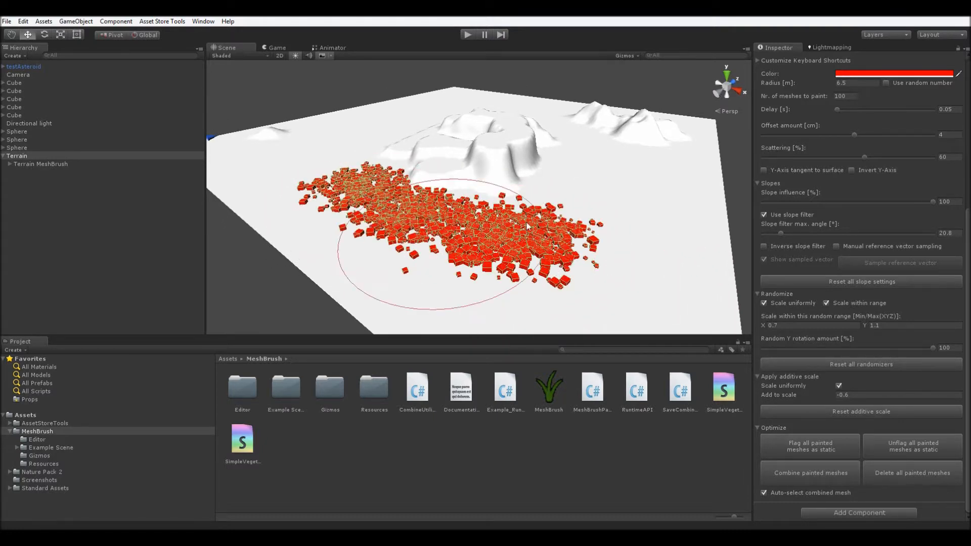
key("p")
left_click_drag(492, 234, 535, 250, "alt")
key("p")
left_click_drag(420, 230, 442, 180, "alt")
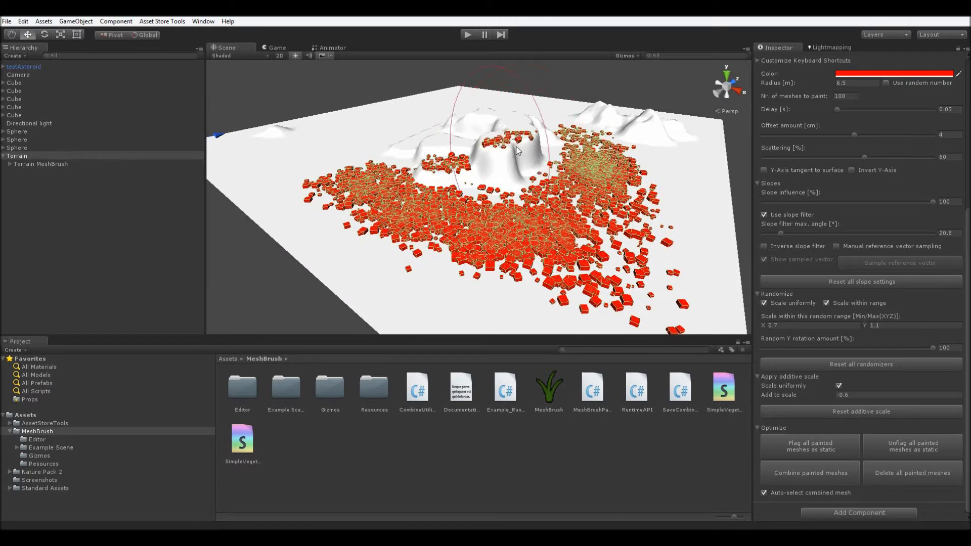
left_click_drag(522, 233, 562, 239, "alt")
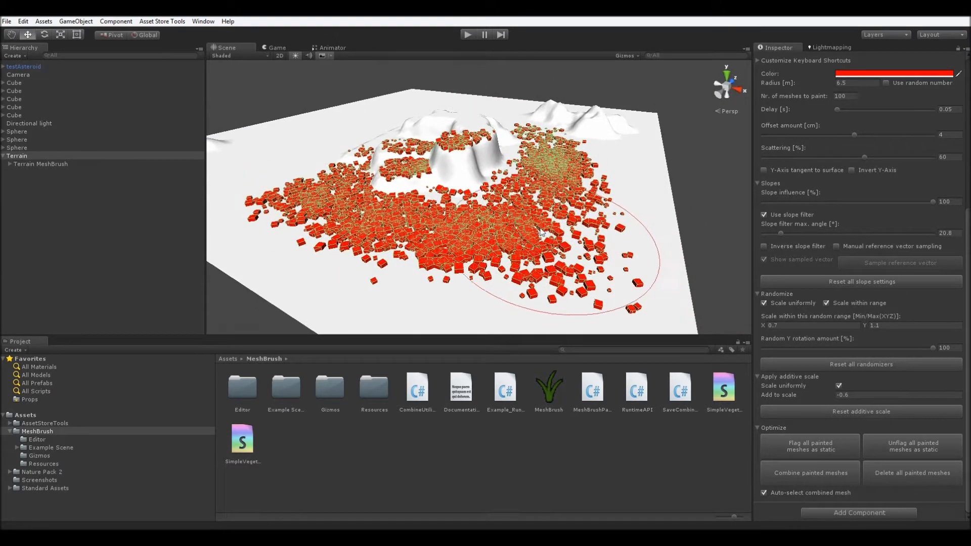
left_click_drag(430, 233, 409, 244, "alt")
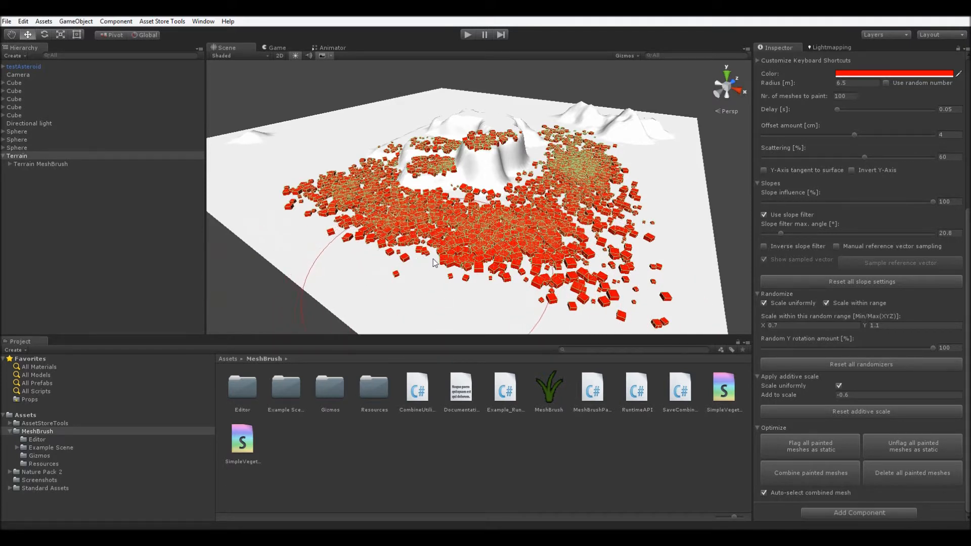
Erase all the painted cubes from the ground around the central hill and from its ledges.
key("BackSpace")
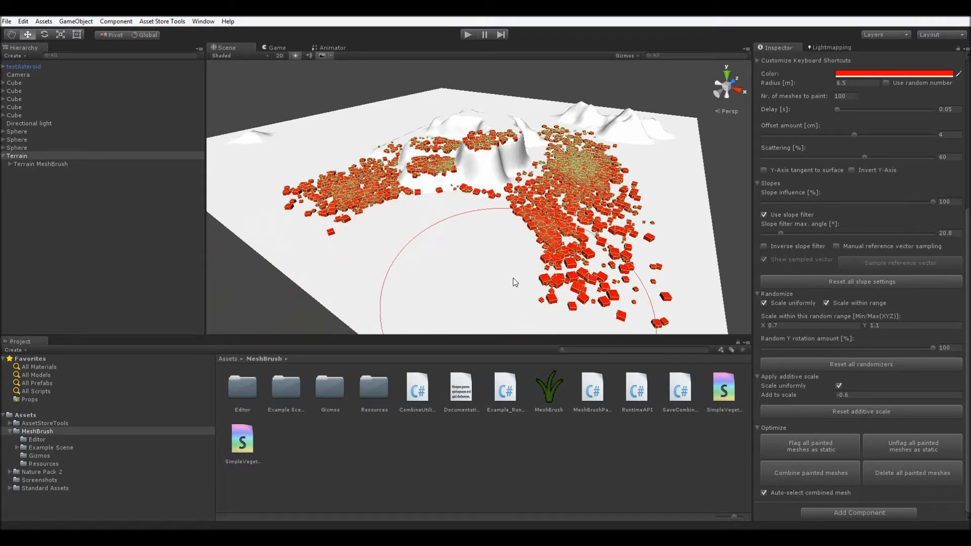
key("BackSpace")
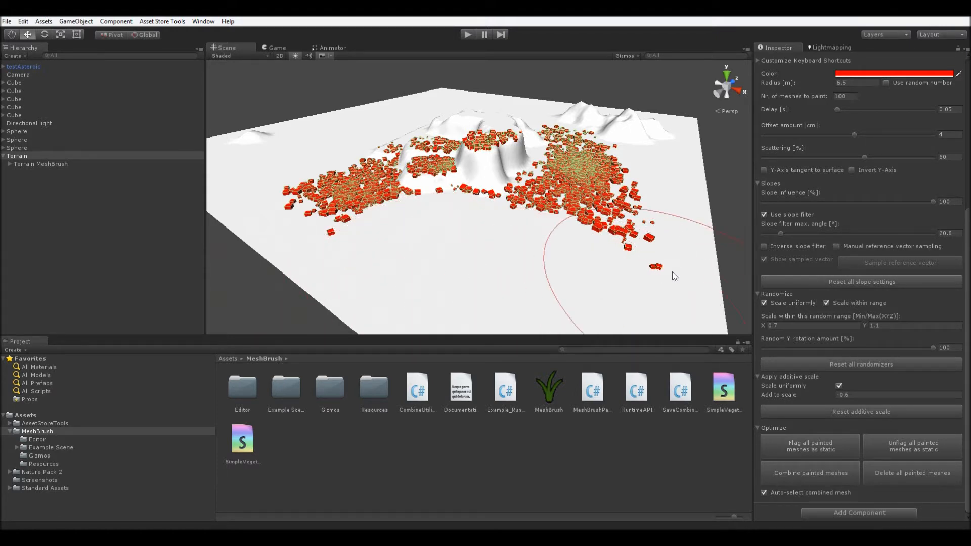
key("BackSpace")
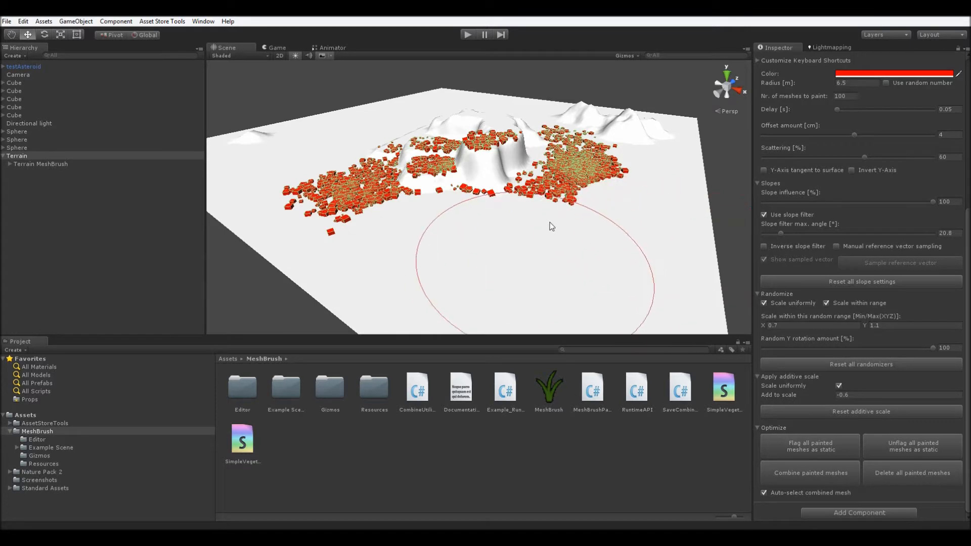
key("BackSpace")
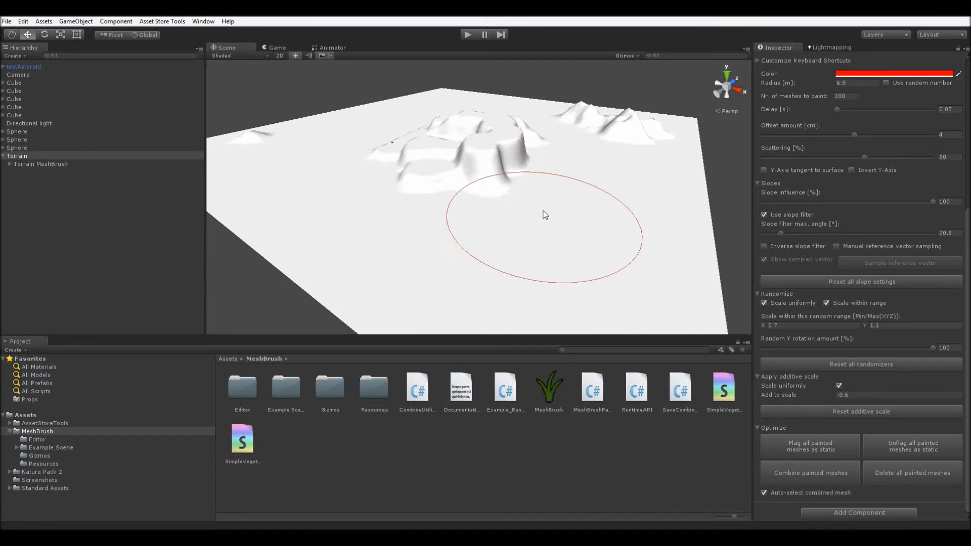
Paint red cubes around the central hill, over its plateau, and across to the neighbouring smaller hills.
left_click_drag(564, 245, 477, 299, "alt")
left_click_drag(556, 223, 532, 225, "alt")
key("p")
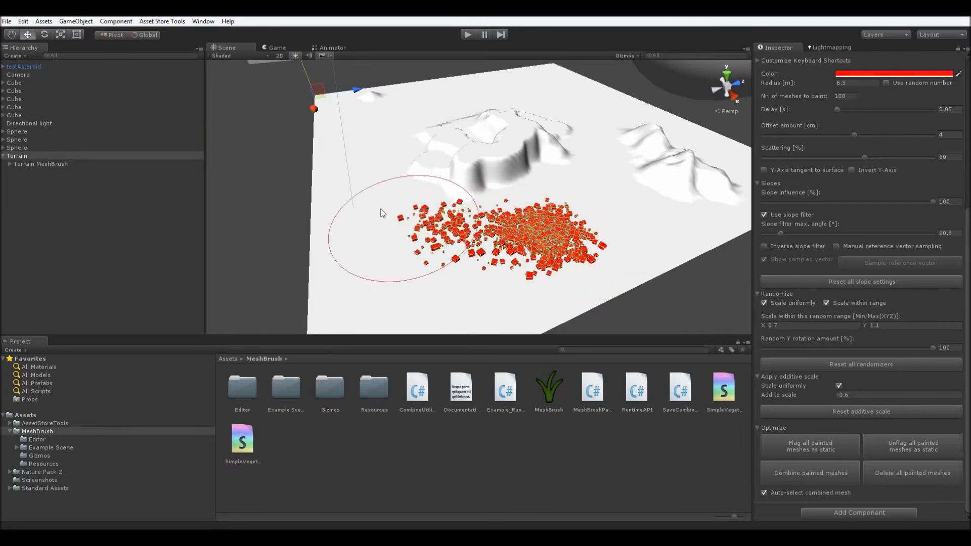
key("p")
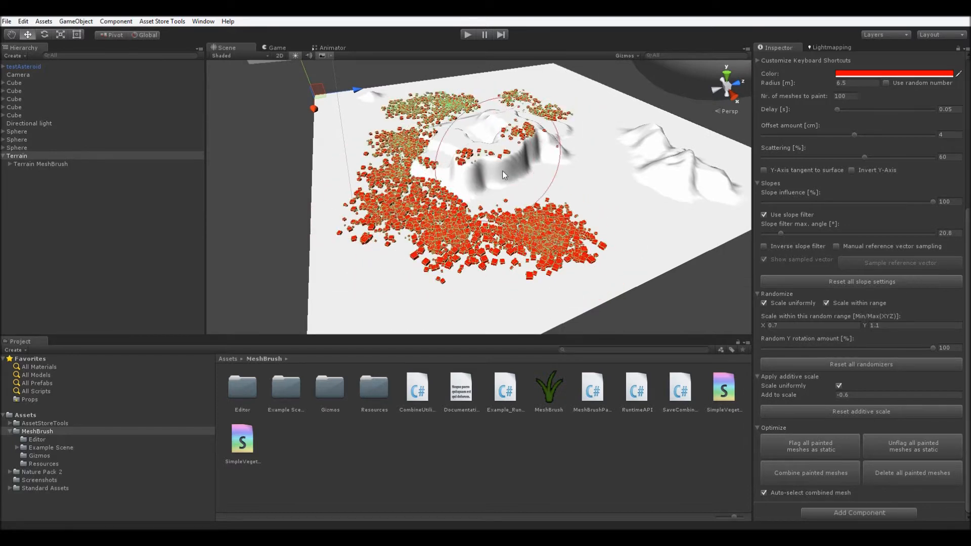
key("p")
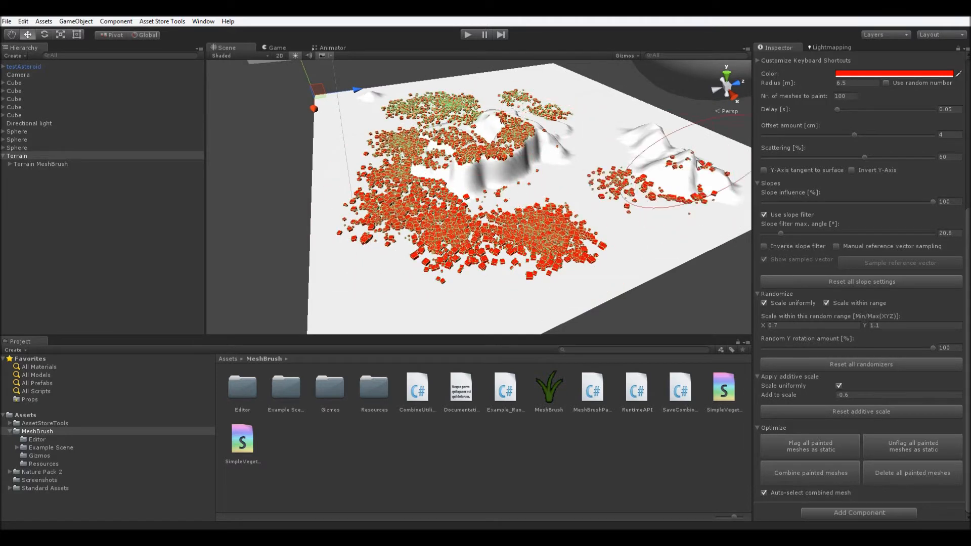
key("p")
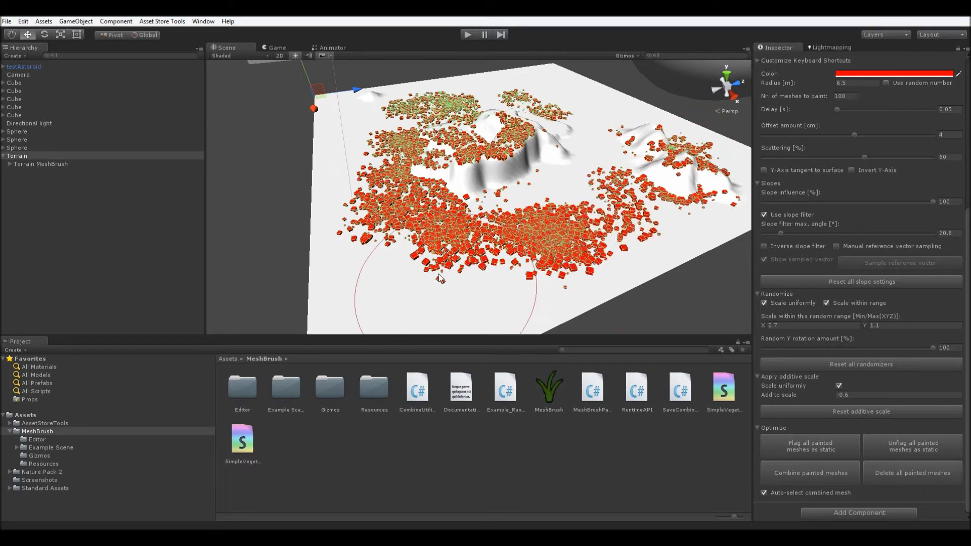
Brush away the painted cubes around both groups of hills until the terrain is bare.
key("l")
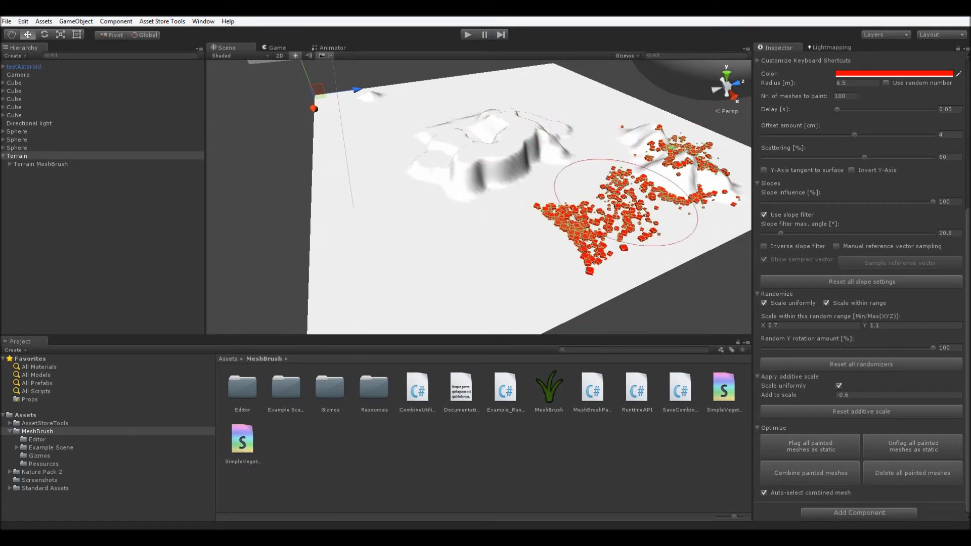
key("l")
Paint a cluster of cubes on and in front of the central hill and erase it completely.
key("p")
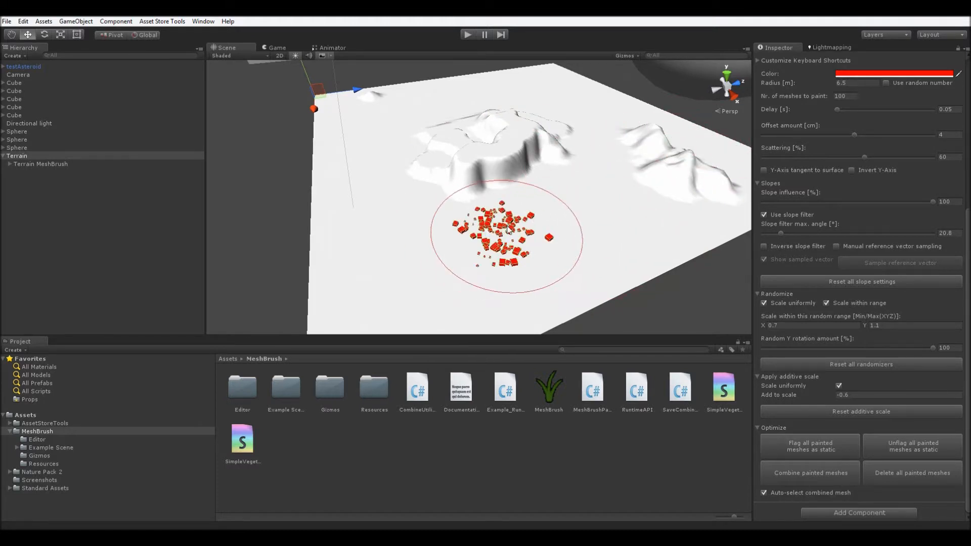
key("p")
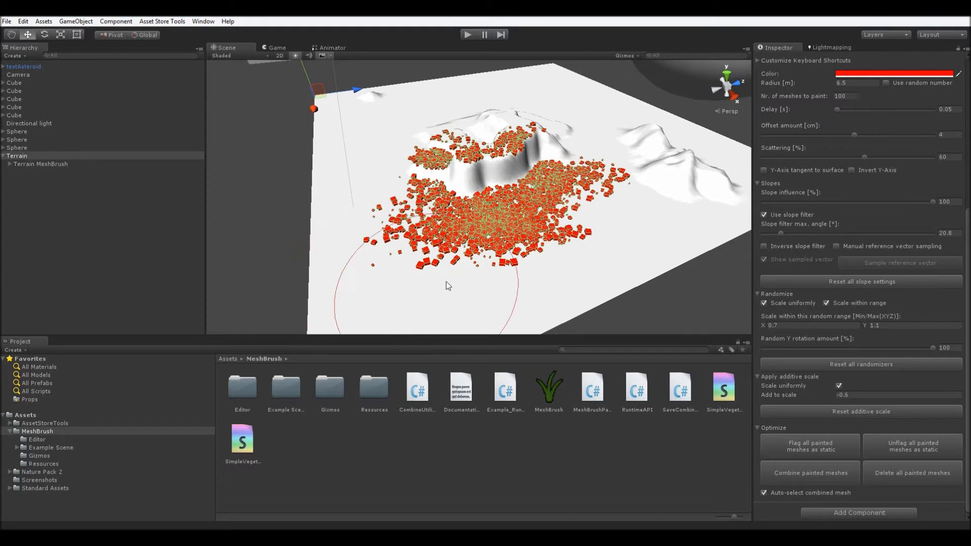
key("o")
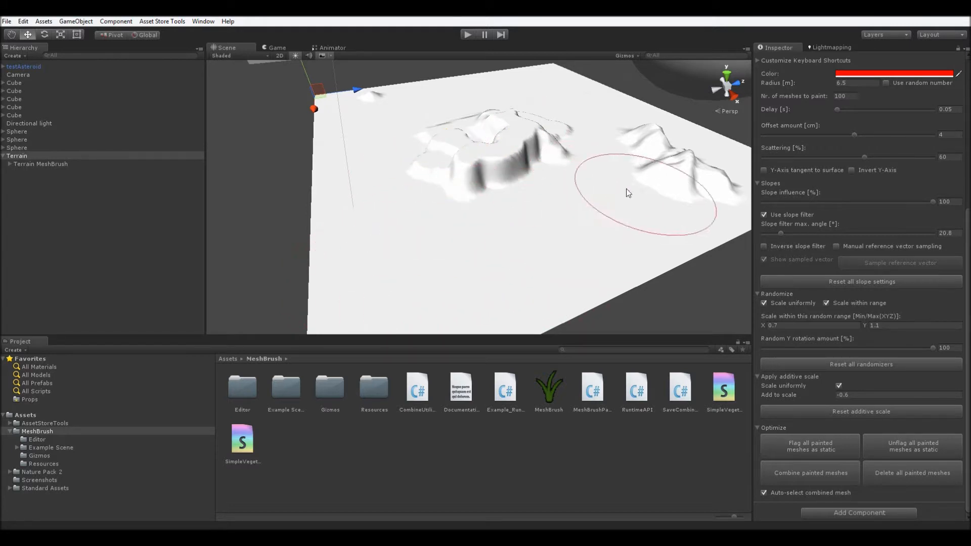
Select the sphere that already carries only cylinders and paint a vertical strip of cylinders down its front.
mouse_move(500, 201)
left_mouse_down("alt")
mouse_move(518, 223)
mouse_move(503, 229)
mouse_move(646, 221)
mouse_move(677, 145)
mouse_move(623, 146)
mouse_move(617, 137)
mouse_move(539, 146)
mouse_move(508, 189)
left_mouse_up("alt")
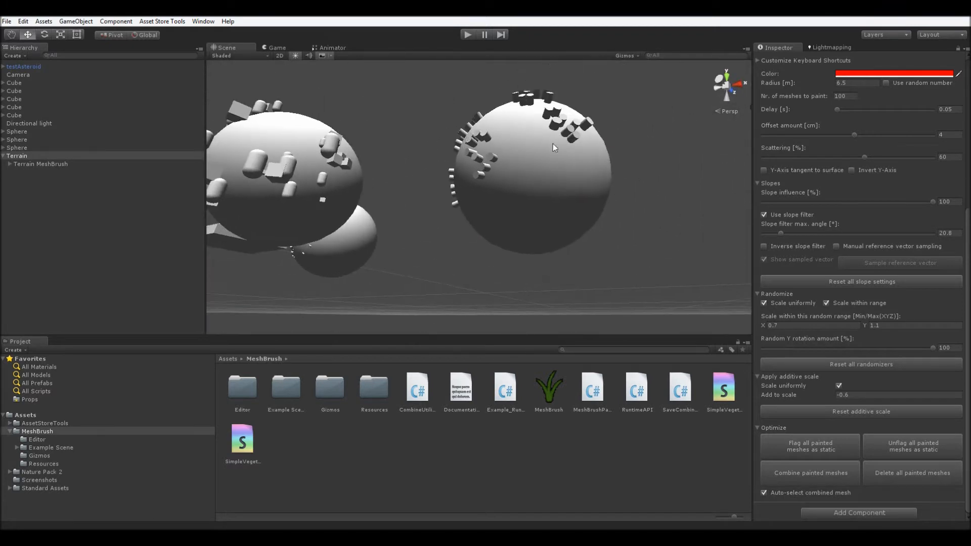
key("w")
left_click(537, 154)
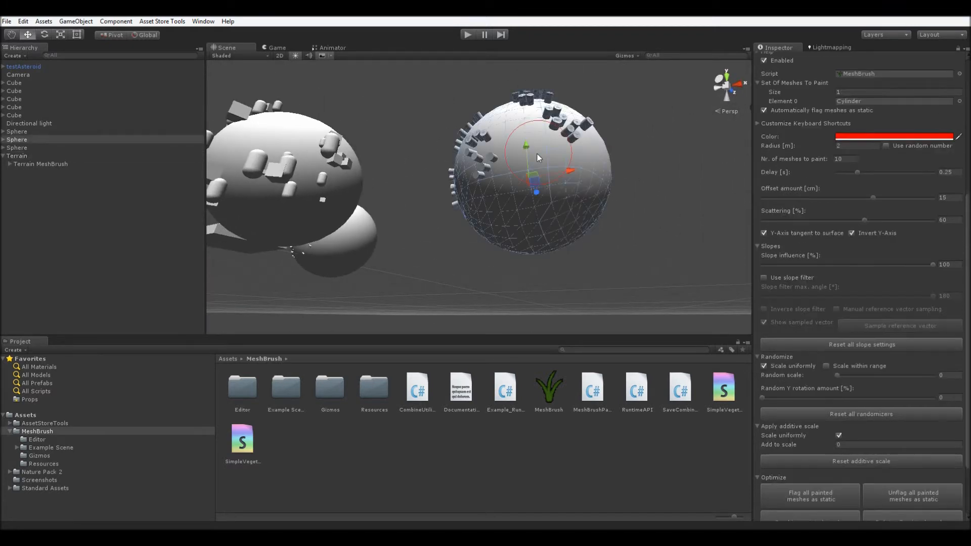
key("p")
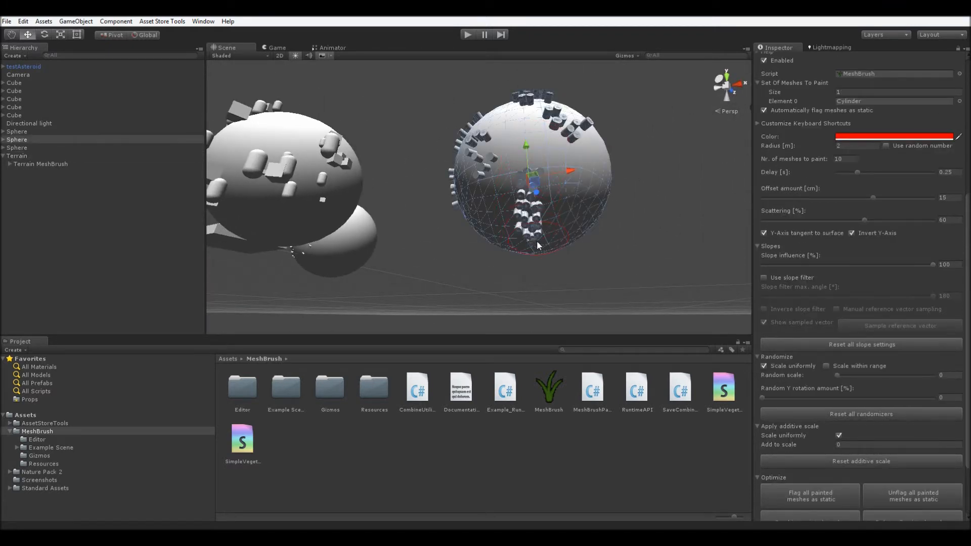
Return to the terrain and paint an arc of red cubes around the central hill and onto its ledges.
right_click_drag(510, 232, 494, 266)
left_click(493, 266)
mouse_move(532, 203)
right_mouse_down()
mouse_move(504, 172)
mouse_move(466, 169)
mouse_move(505, 226)
right_mouse_up()
scroll(844, 258, "up", 4)
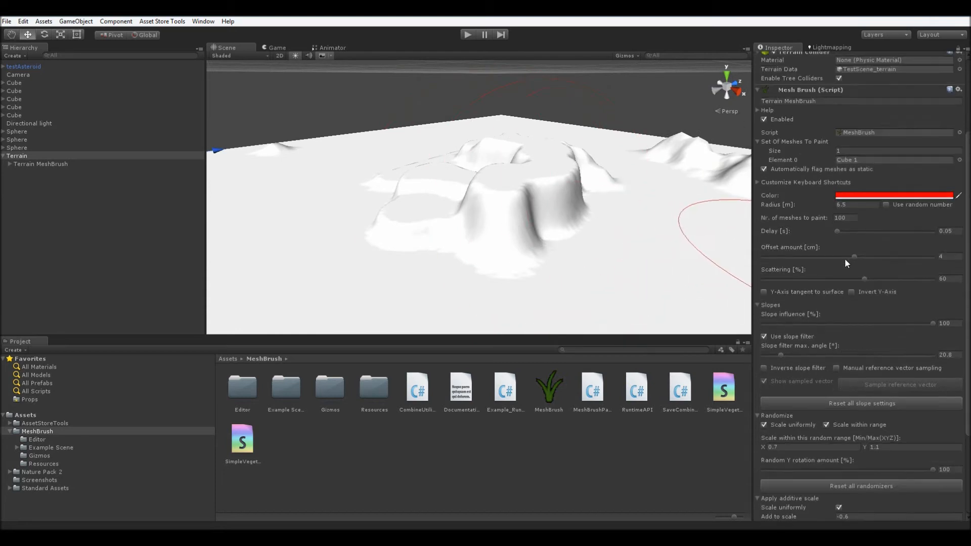
scroll(845, 258, "up", 3)
mouse_move(568, 242)
right_mouse_down()
mouse_move(598, 231)
mouse_move(620, 239)
mouse_move(610, 247)
right_mouse_up()
key("p")
key("p")
key("p")
key("p")
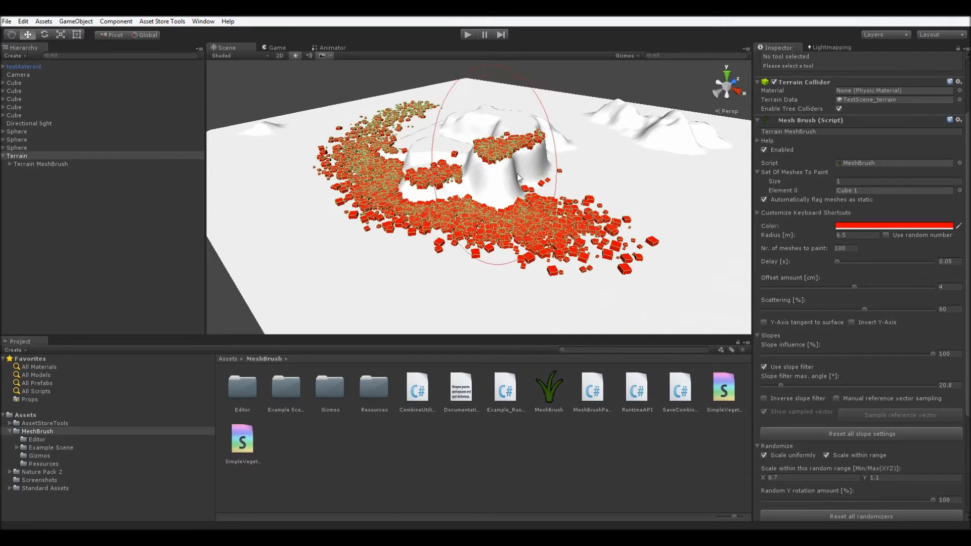
Erase the cubes at the near end of the arc and paint a fresh patch of cubes there.
key("l")
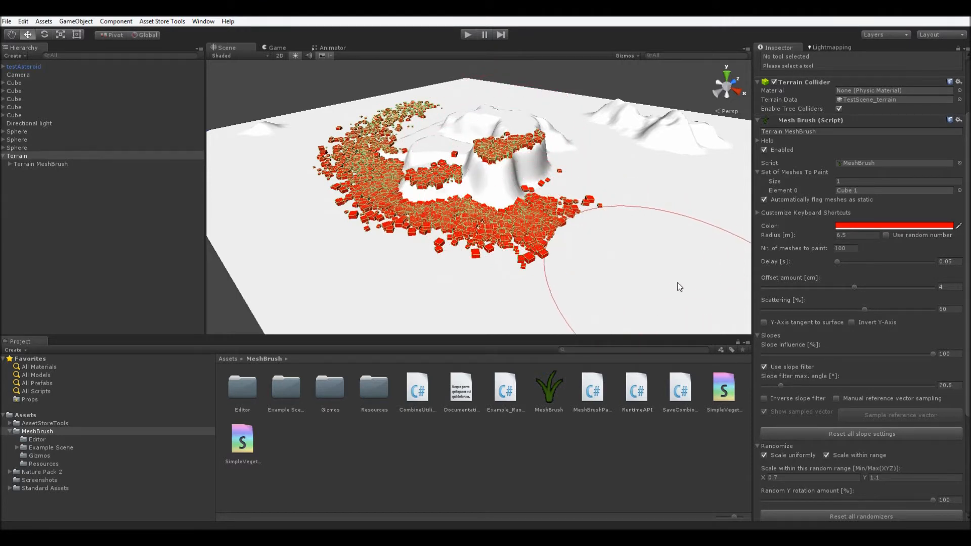
key("l")
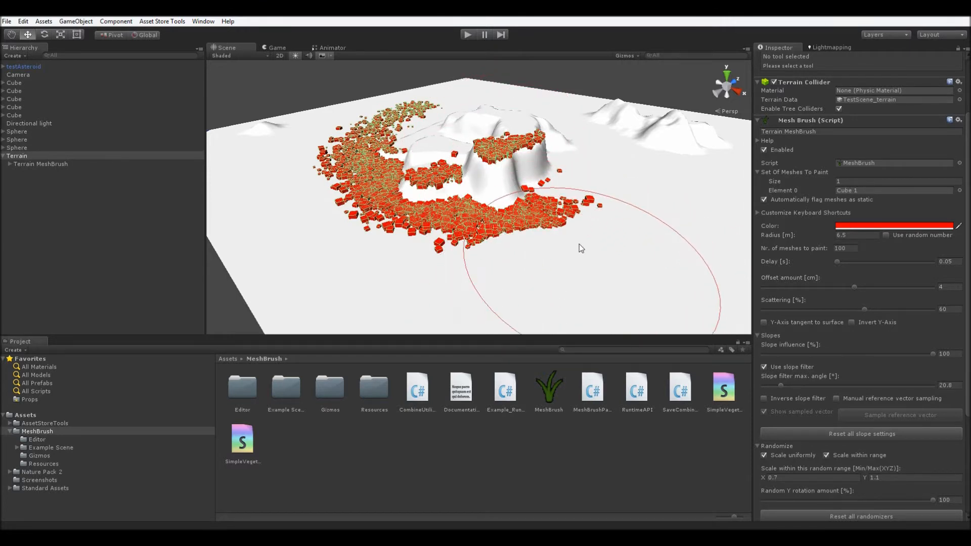
right_click_drag(579, 239, 604, 238)
key("p")
Erase most of the cubes along the far part of the arc behind the central hill.
left_click(42, 21)
left_click(24, 34)
mouse_move(587, 210)
right_mouse_down()
mouse_move(599, 220)
mouse_move(511, 212)
right_mouse_up()
key("d")
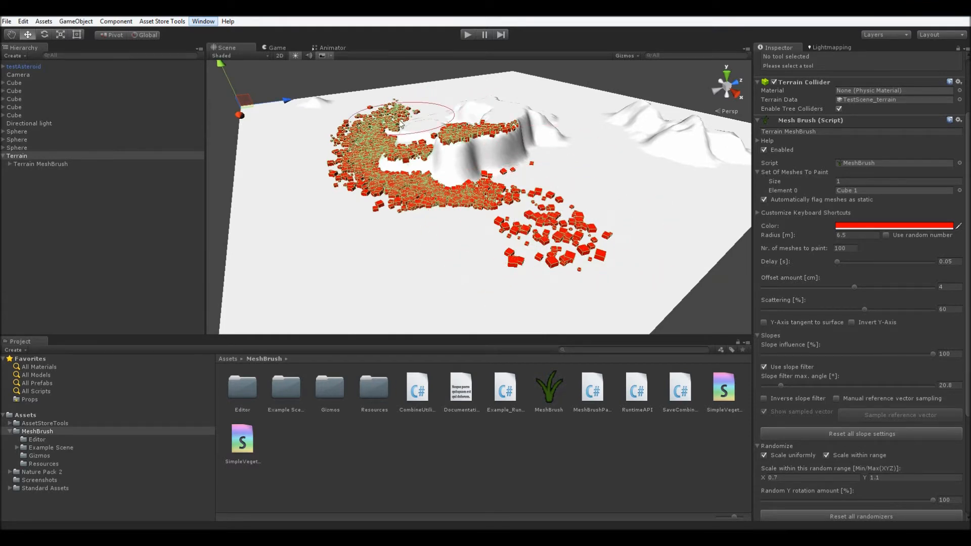
key("l")
mouse_move(503, 215)
right_mouse_down()
mouse_move(506, 199)
mouse_move(683, 193)
right_mouse_up()
key("a")
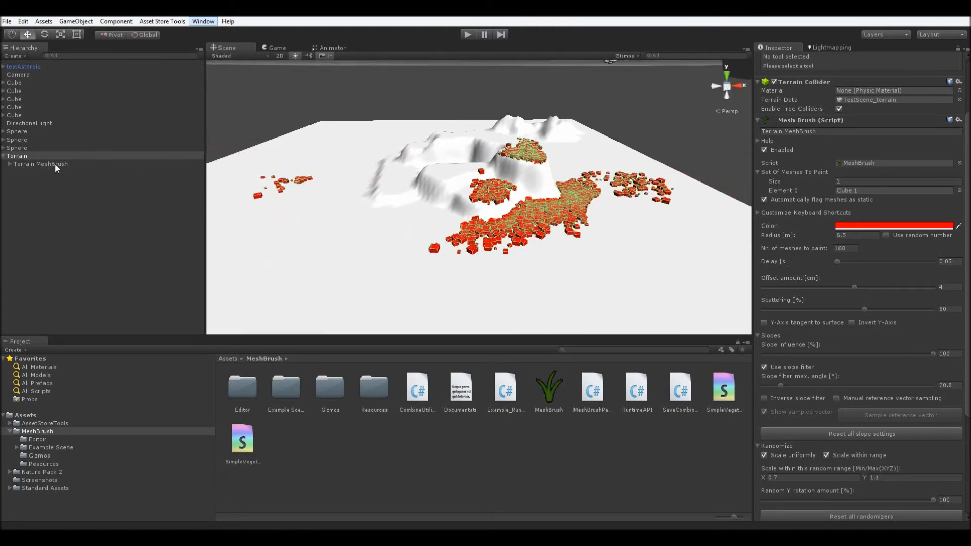
key("d")
right_click_drag(505, 245, 450, 229)
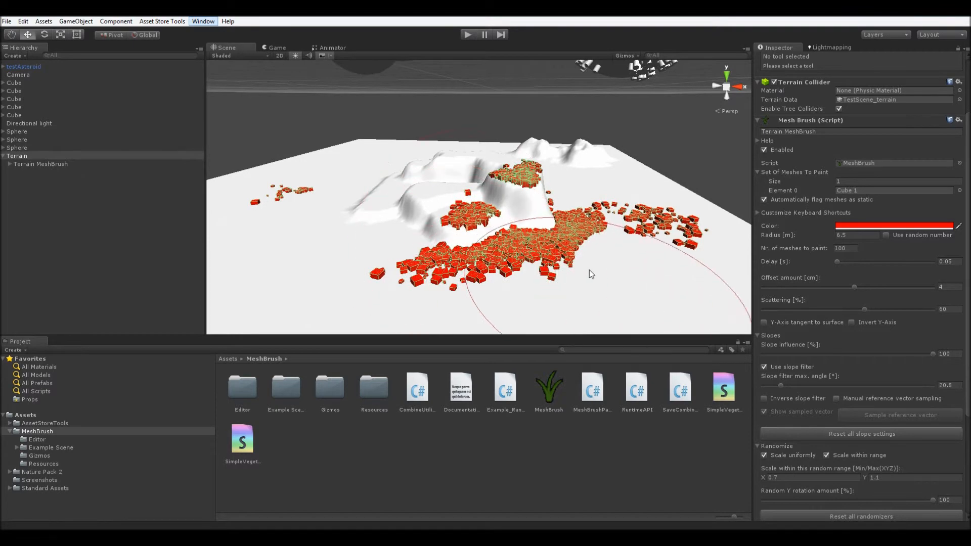
Erase the cubes in front of the central hill and on its ledges.
right_click_drag(627, 261, 555, 269)
key("w")
key("d")
mouse_move(537, 203)
right_mouse_down()
mouse_move(510, 242)
mouse_move(455, 214)
mouse_move(451, 240)
right_mouse_up()
key("l")
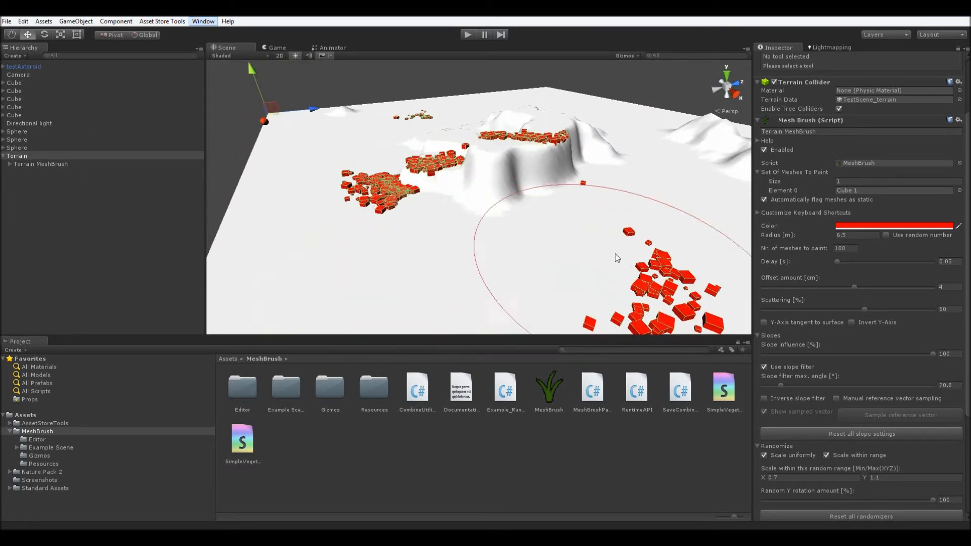
key("l")
Repaint red cubes over the ground in front of the central hill and across its flat tops.
key("p")
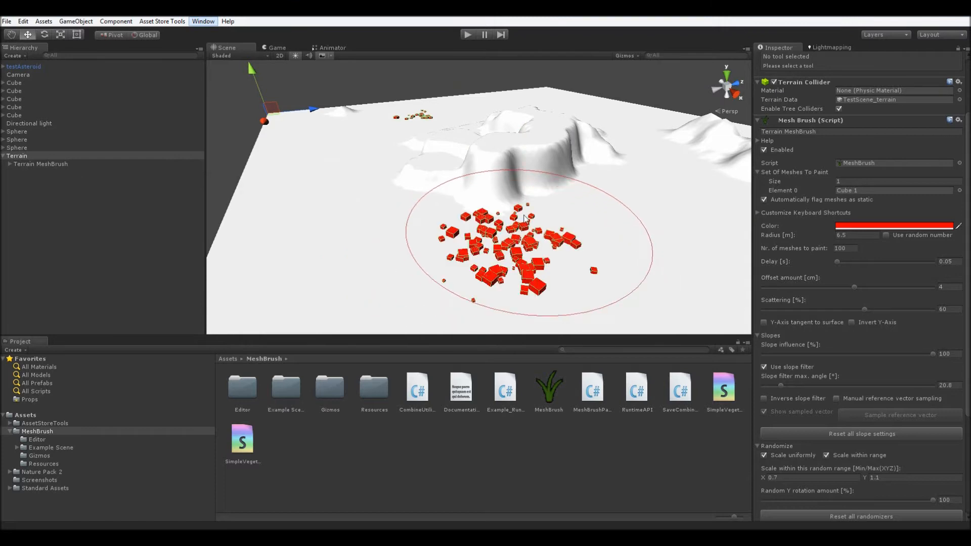
key("p")
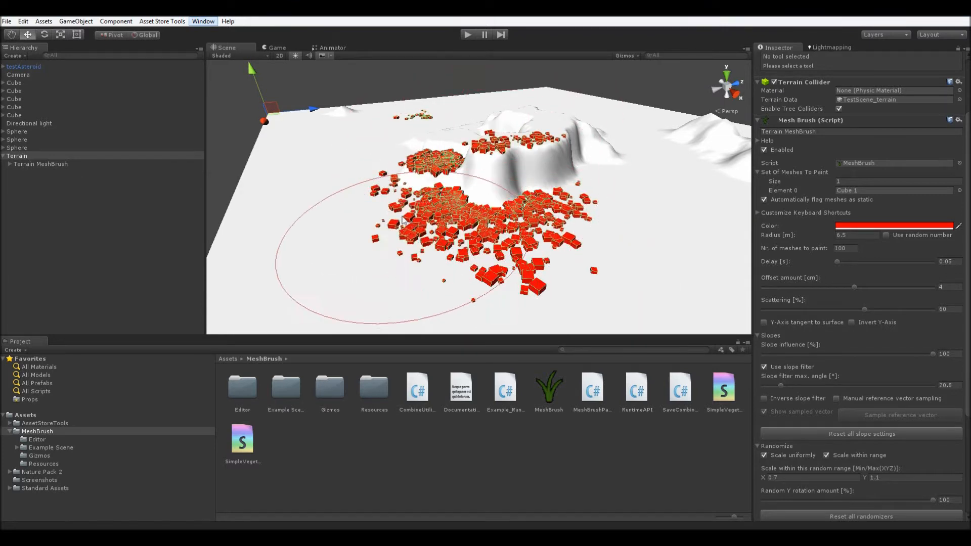
left_click_drag(563, 140, 604, 174, "alt")
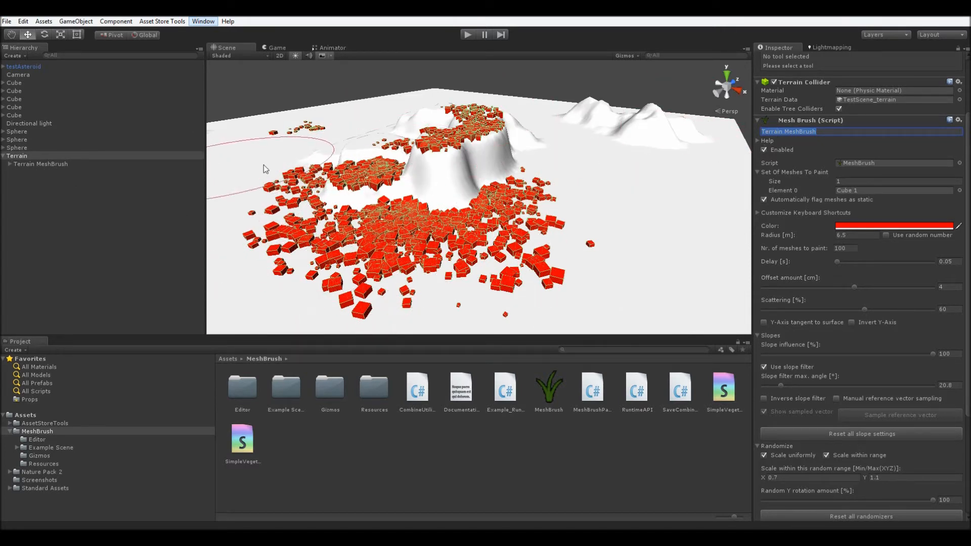
Try out Test and random text as the brush's mesh group name, and settle on Terrain.
mouse_move(668, 197)
left_mouse_down("alt")
mouse_move(610, 194)
mouse_move(787, 140)
left_mouse_up("alt")
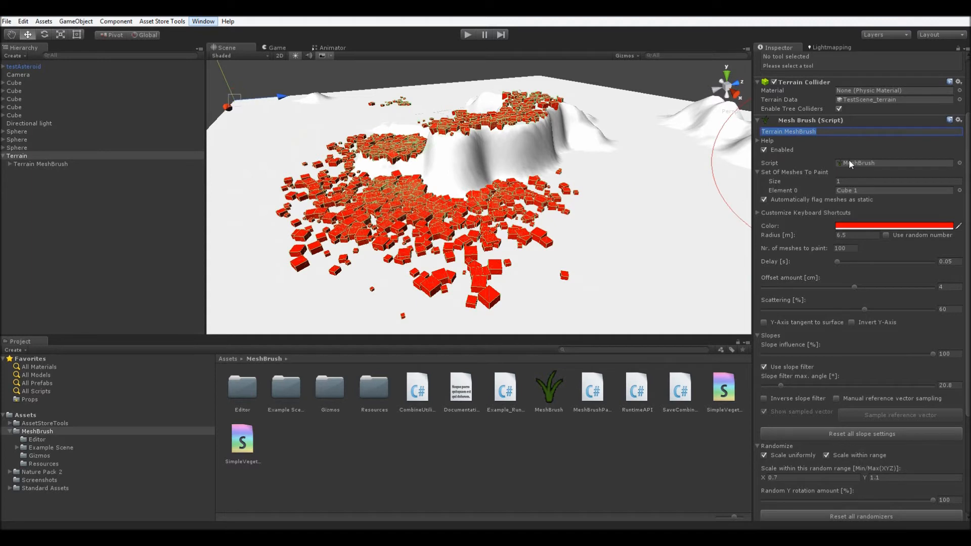
type("Testd")
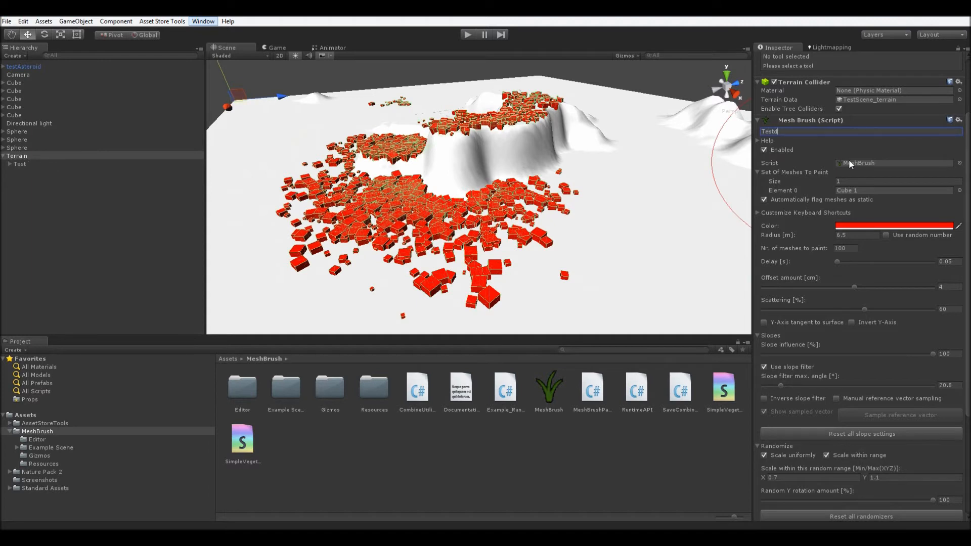
type("djnekdjn")
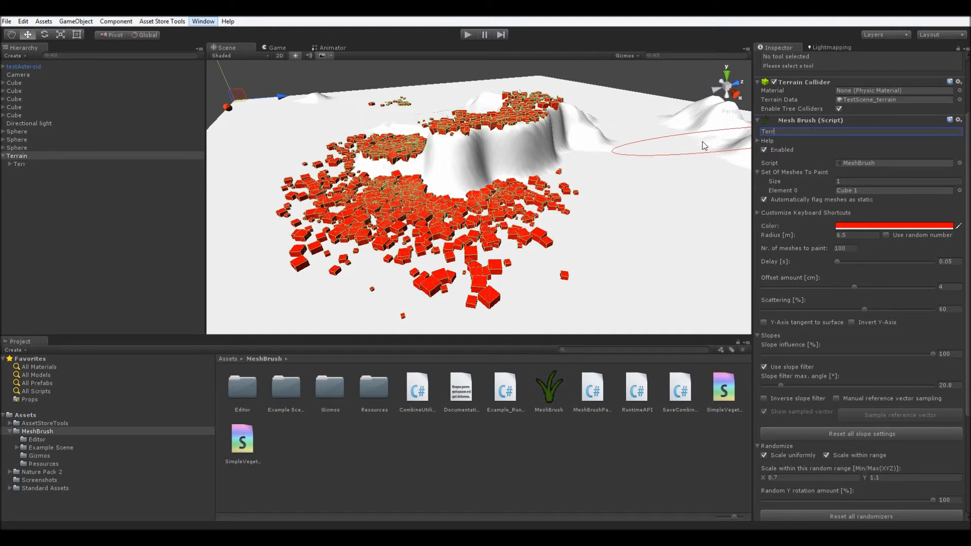
left_click_drag(556, 230, 557, 197, "alt")
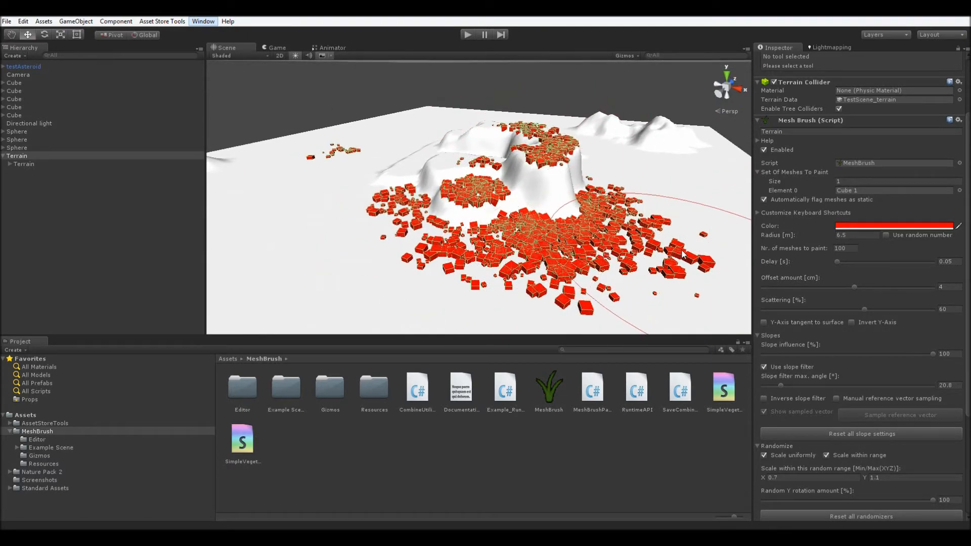
left_click_drag(657, 246, 618, 247, "alt")
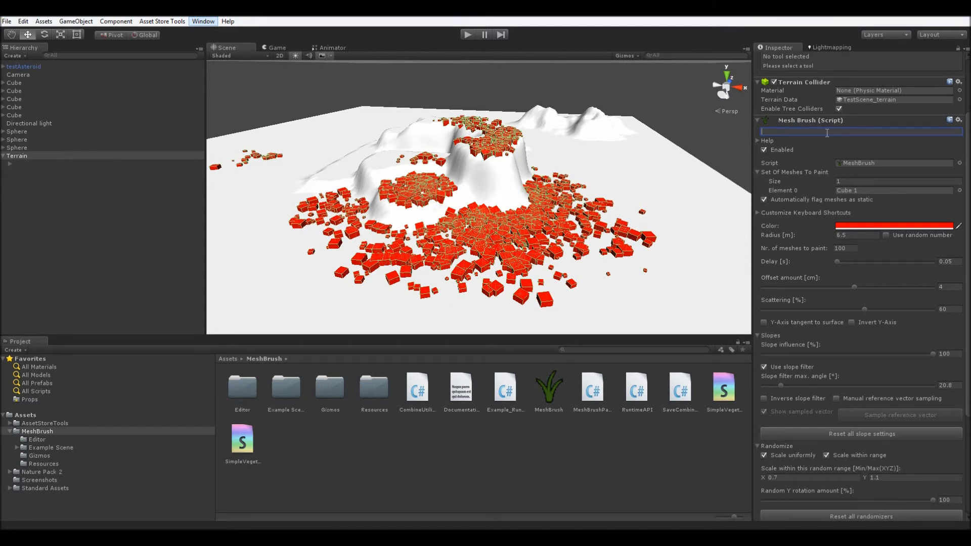
mouse_move(411, 239)
left_mouse_down("alt")
mouse_move(367, 117)
mouse_move(378, 208)
left_mouse_up("alt")
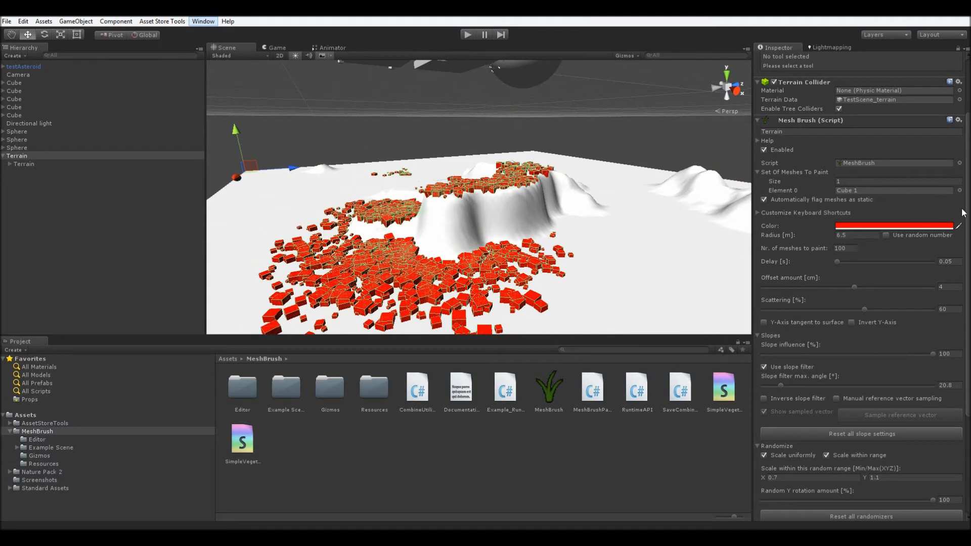
Turn the random number option for the meshes to paint on and back off.
scroll(931, 215, "down", 2)
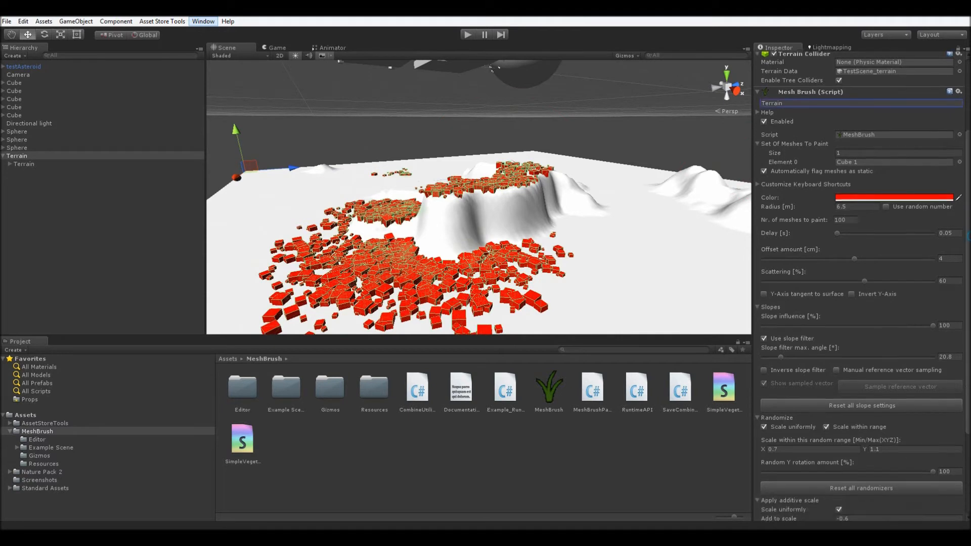
left_click(885, 200)
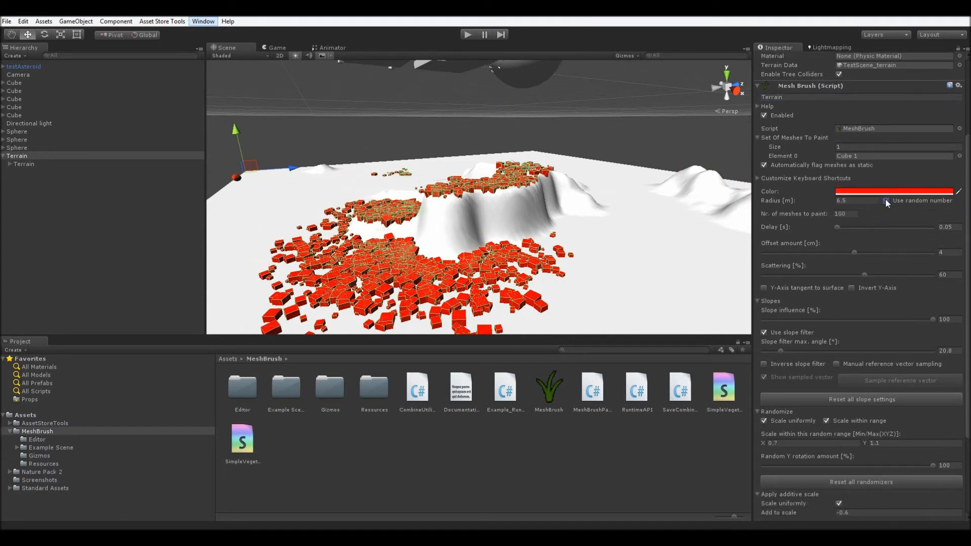
left_click(885, 200)
Erase nearly all the red cubes on and around the central hill.
mouse_move(636, 166)
left_mouse_down("alt")
mouse_move(618, 191)
mouse_move(573, 203)
mouse_move(543, 227)
mouse_move(642, 239)
mouse_move(726, 219)
mouse_move(707, 228)
left_mouse_up("alt")
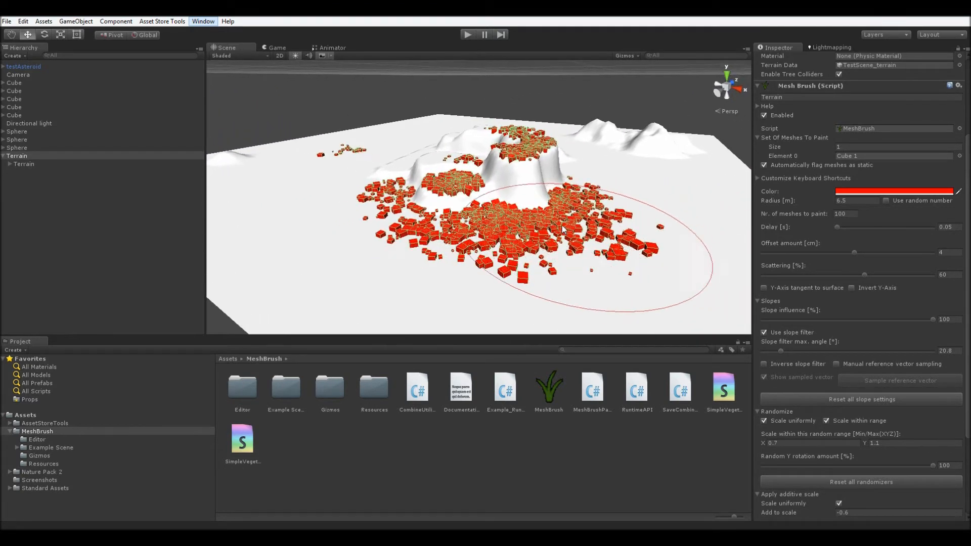
key("l")
key("l")
key("l")
key("l")
key("l")
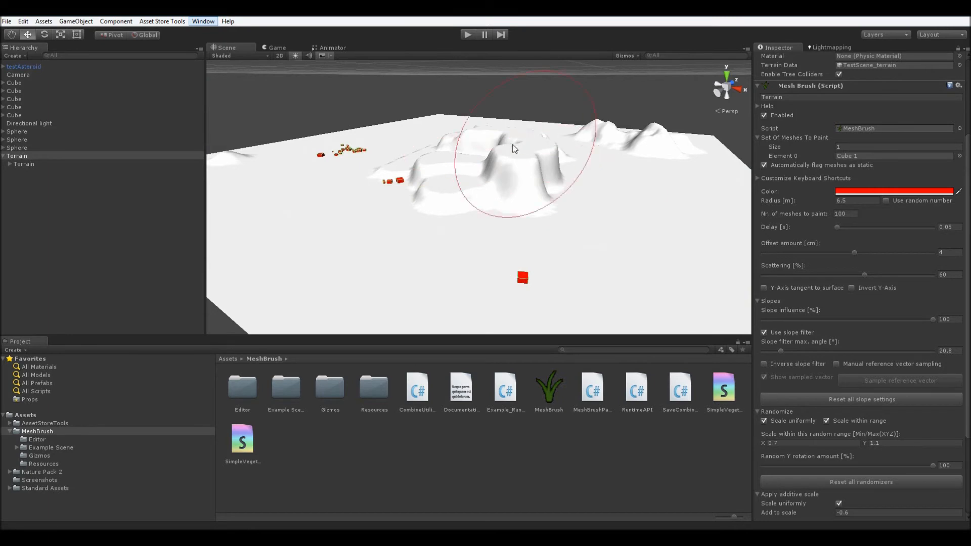
Paint red cubes in front of the central hill, on its flat tops, and around the distant hills on both sides.
key("p")
key("p")
key("p")
key("p")
key("p")
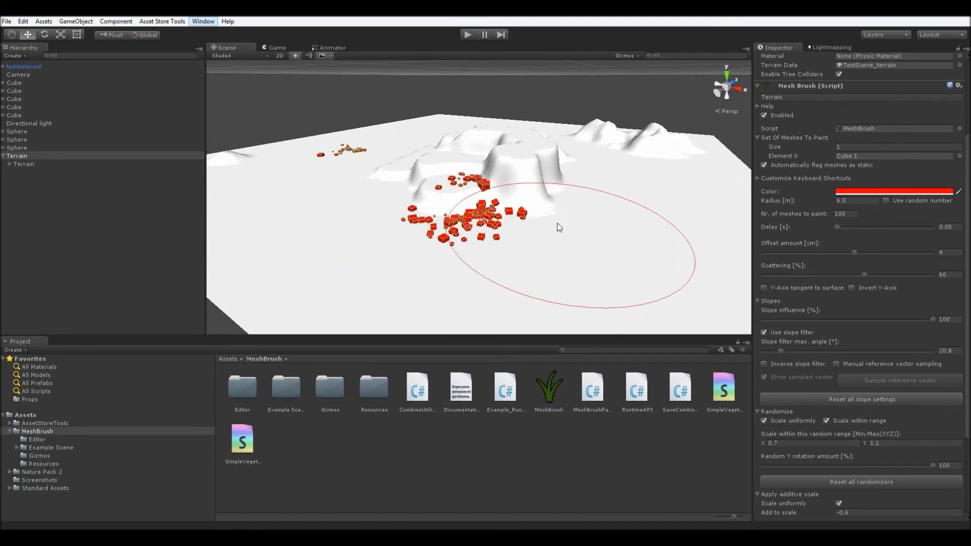
key("p")
key("p")
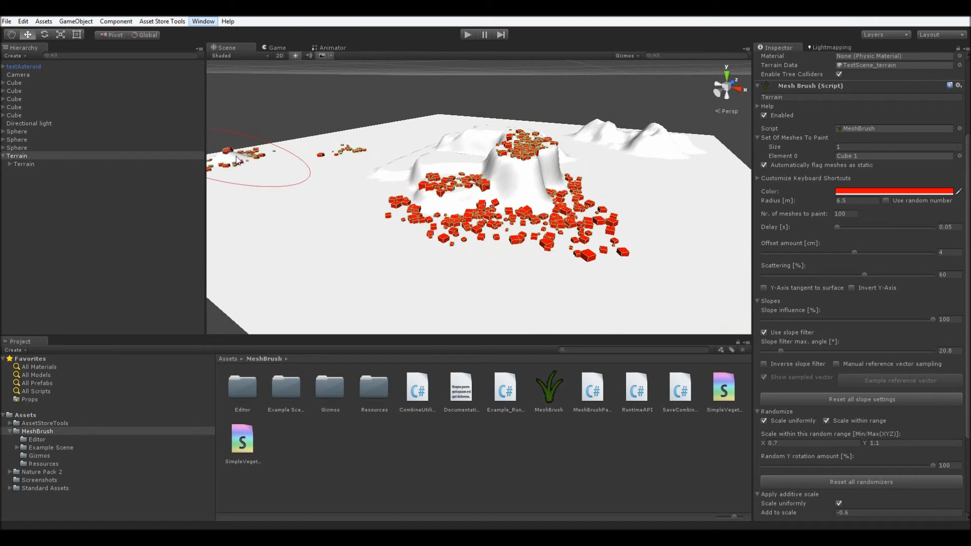
key("p")
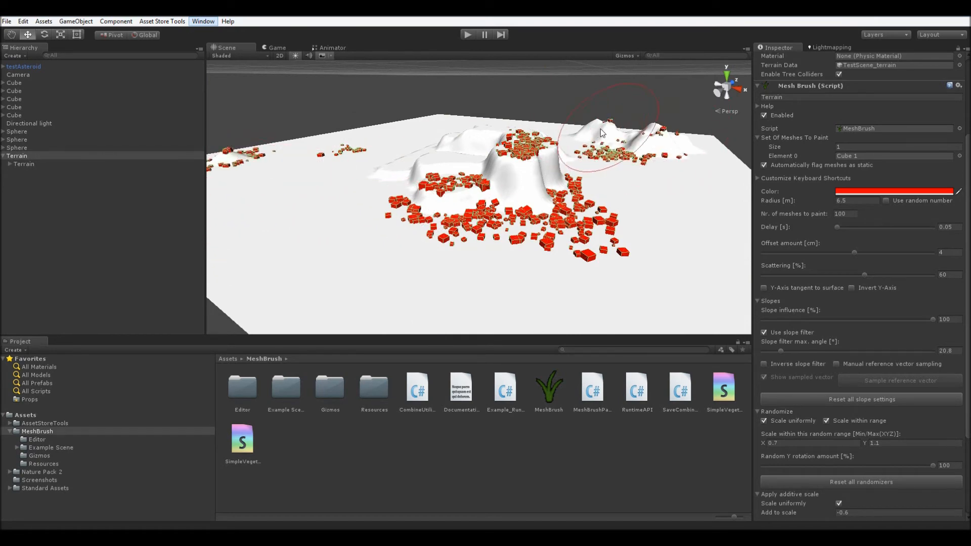
Paint more red cubes between the central and distant hills, on the central hill's ledges, and over the ground in front.
mouse_move(601, 172)
left_mouse_down("alt")
mouse_move(518, 160)
mouse_move(488, 220)
mouse_move(712, 201)
mouse_move(643, 188)
mouse_move(586, 203)
mouse_move(617, 201)
mouse_move(584, 188)
left_mouse_up("alt")
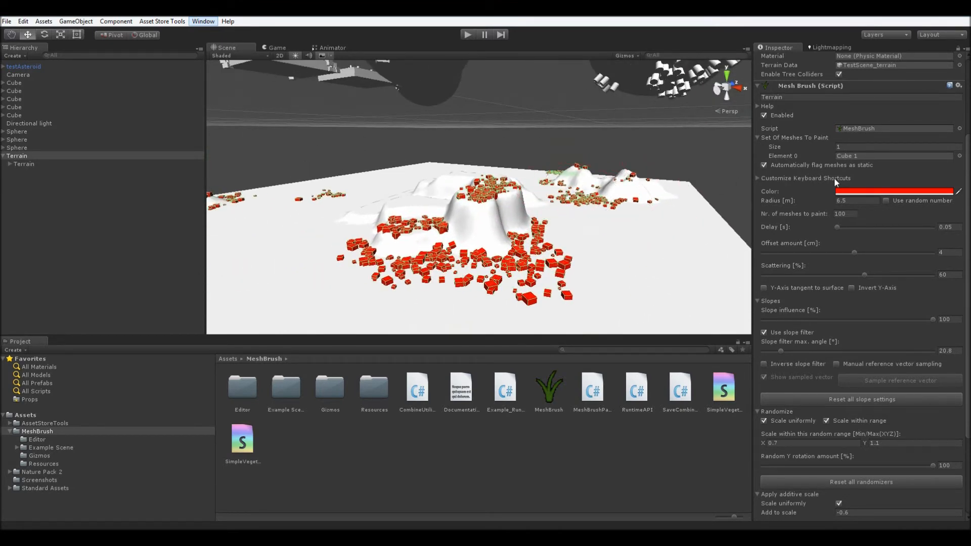
mouse_move(967, 242)
left_mouse_down()
mouse_move(968, 224)
mouse_move(968, 240)
left_mouse_up()
left_click_drag(510, 202, 223, 375, "alt")
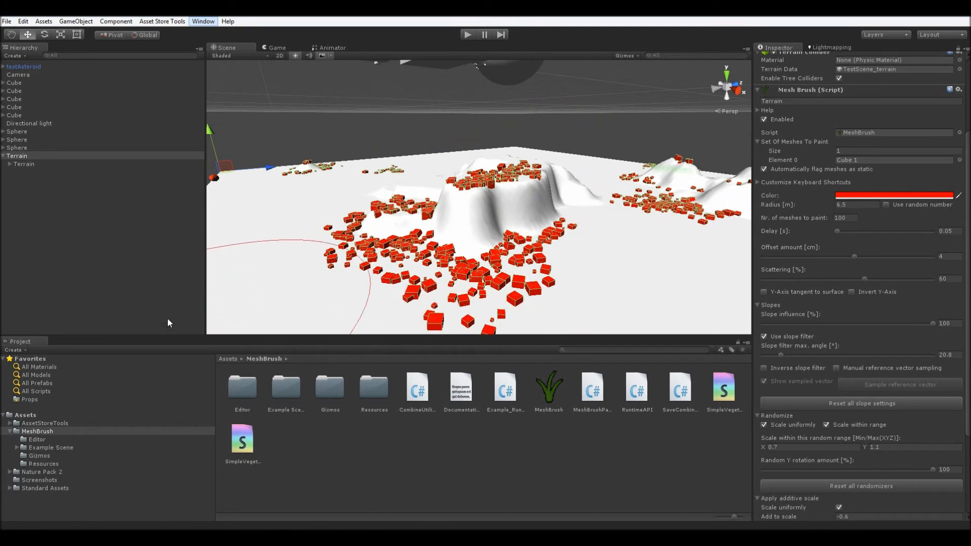
left_click_drag(367, 268, 424, 317, "alt")
left_click_drag(540, 237, 526, 216, "alt")
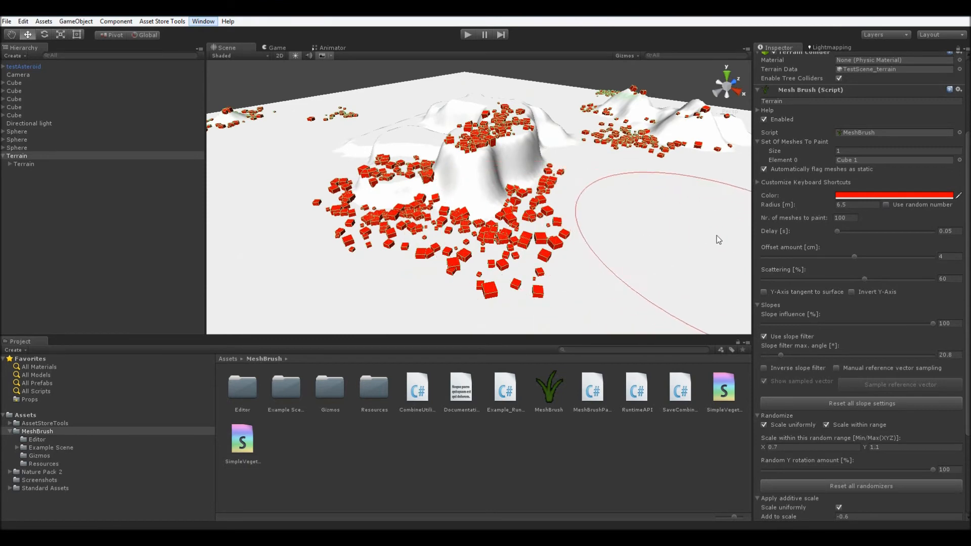
mouse_move(683, 238)
left_mouse_down("alt")
mouse_move(702, 246)
mouse_move(683, 230)
left_mouse_up("alt")
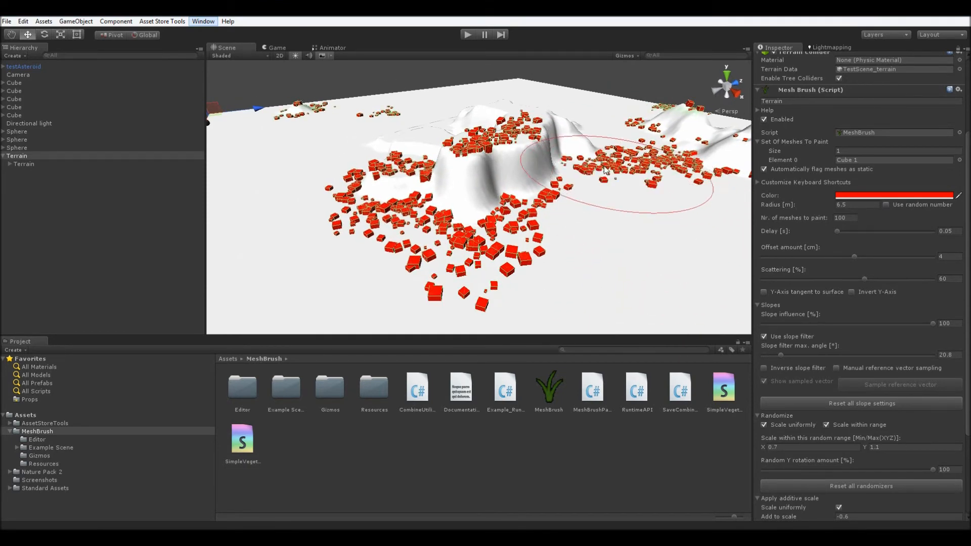
key("p")
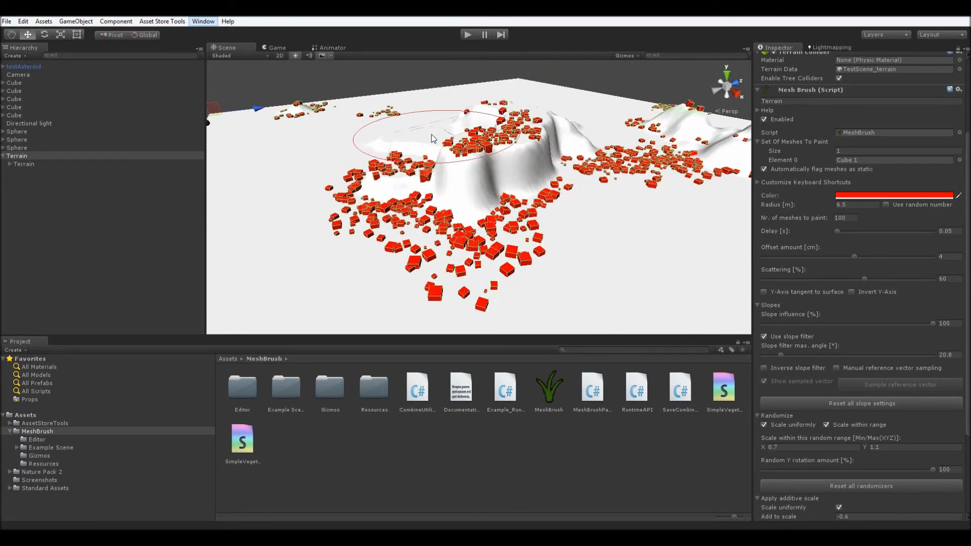
mouse_move(418, 154)
left_mouse_down("alt")
mouse_move(571, 230)
mouse_move(581, 195)
mouse_move(559, 197)
left_mouse_up("alt")
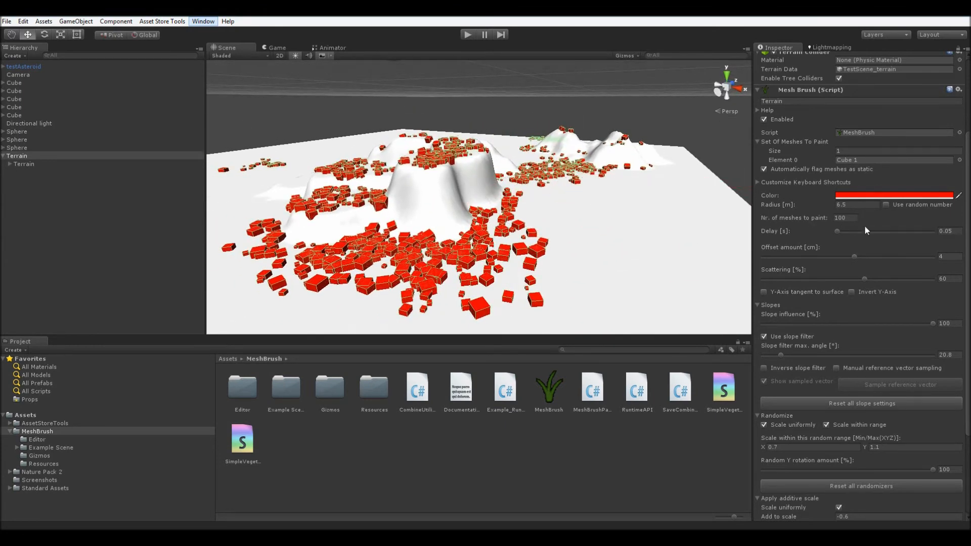
left_click_drag(612, 243, 523, 252, "alt")
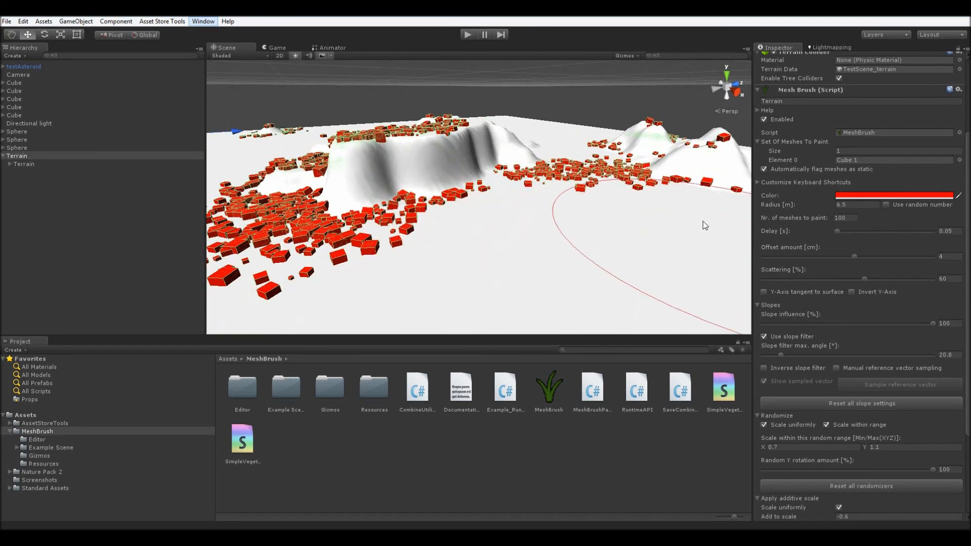
mouse_move(577, 171)
left_mouse_down("alt")
mouse_move(515, 169)
mouse_move(513, 178)
left_mouse_up("alt")
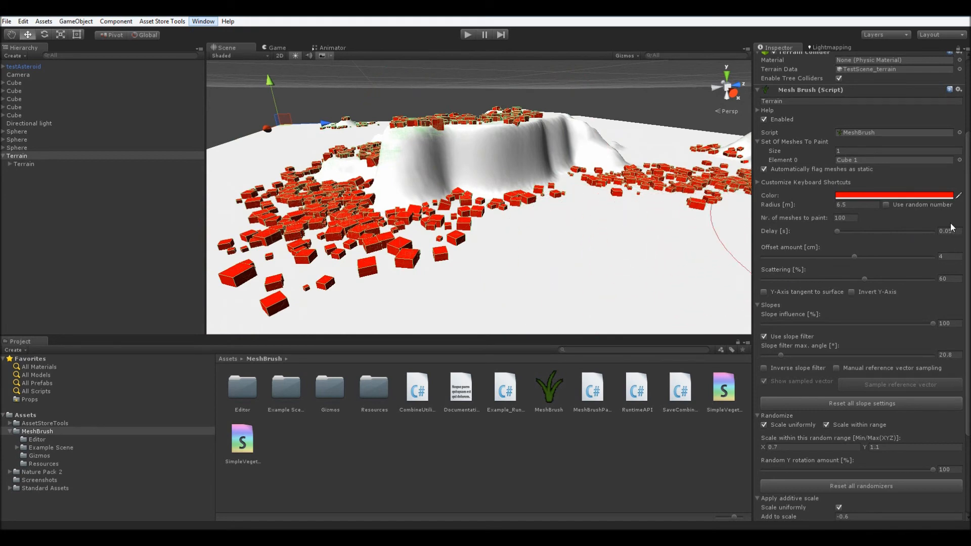
left_click_drag(417, 125, 434, 202, "alt")
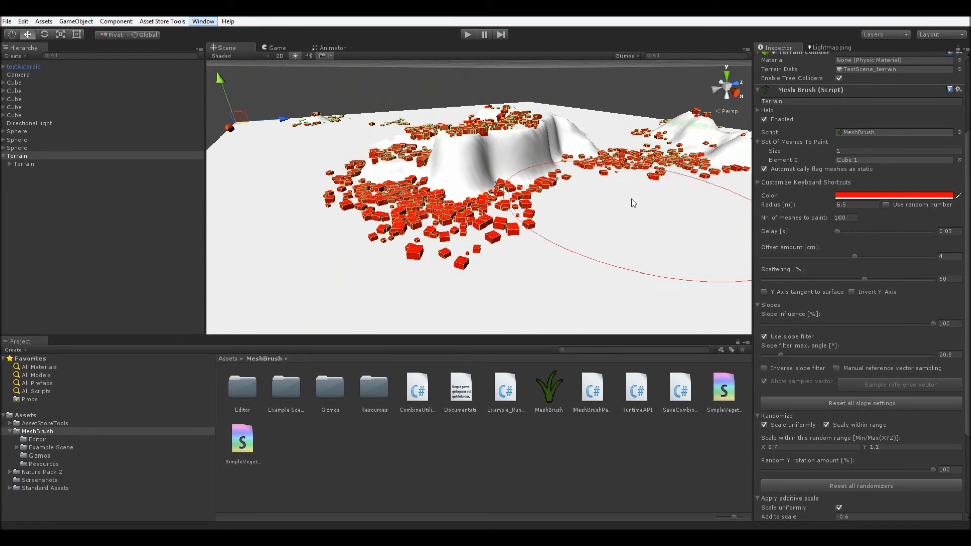
left_click_drag(694, 263, 715, 232, "alt")
left_click_drag(620, 205, 572, 178, "alt")
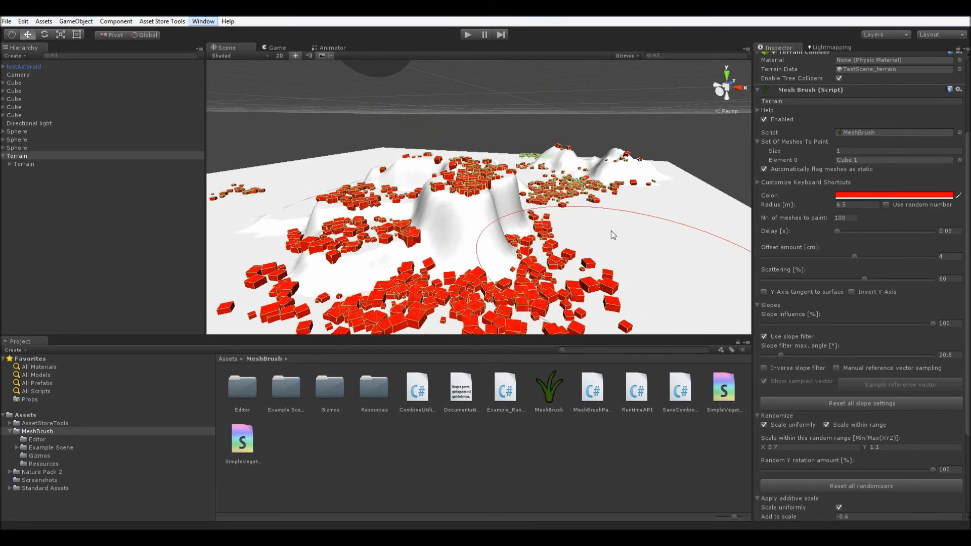
left_click_drag(613, 211, 538, 212, "alt")
Combine the painted meshes and save the result as Combined Mesh.asset in the project's MeshBrush folder.
scroll(951, 303, "down", 6)
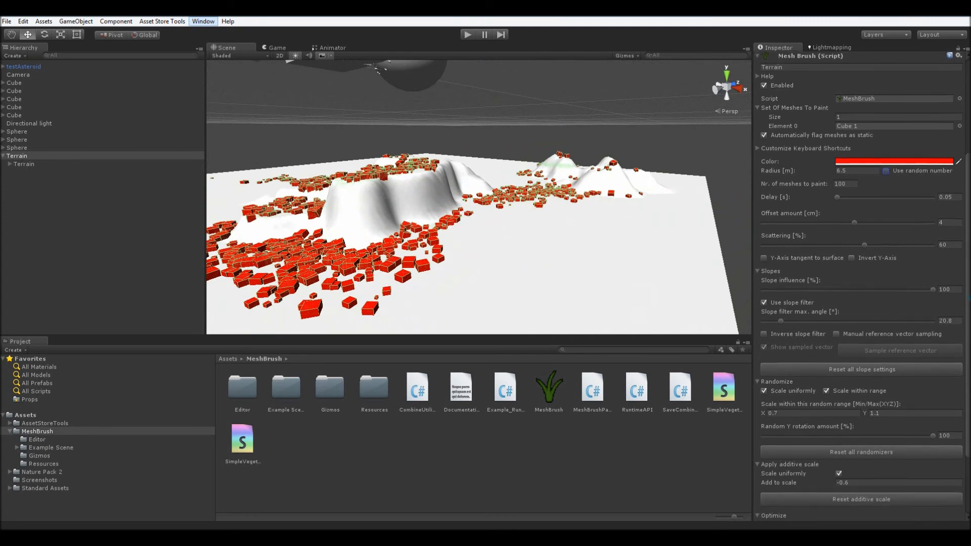
left_click(810, 474)
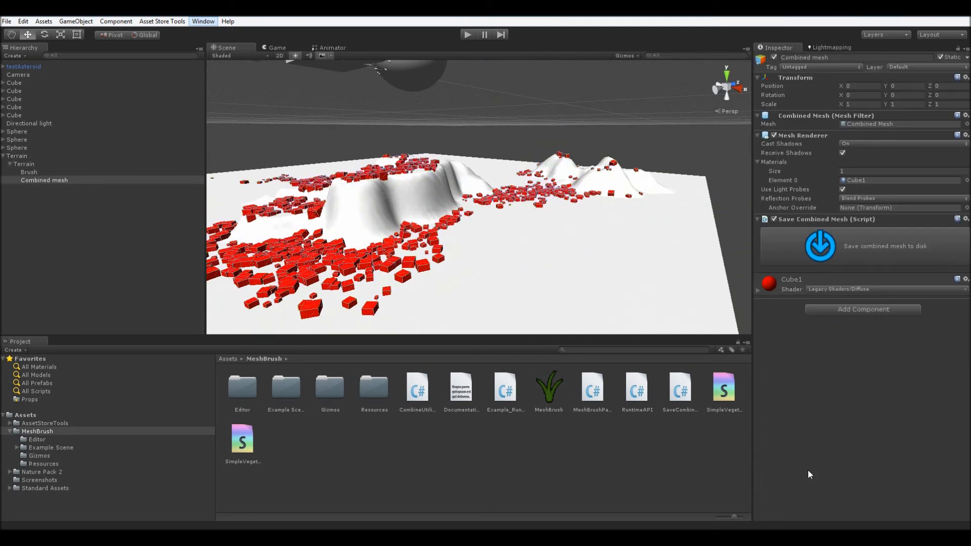
left_click(851, 256)
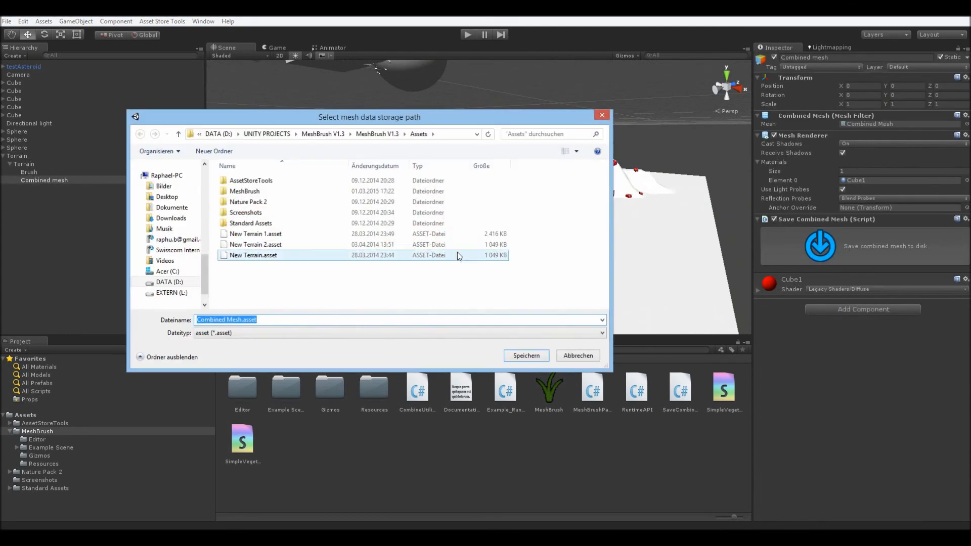
double_click(245, 191)
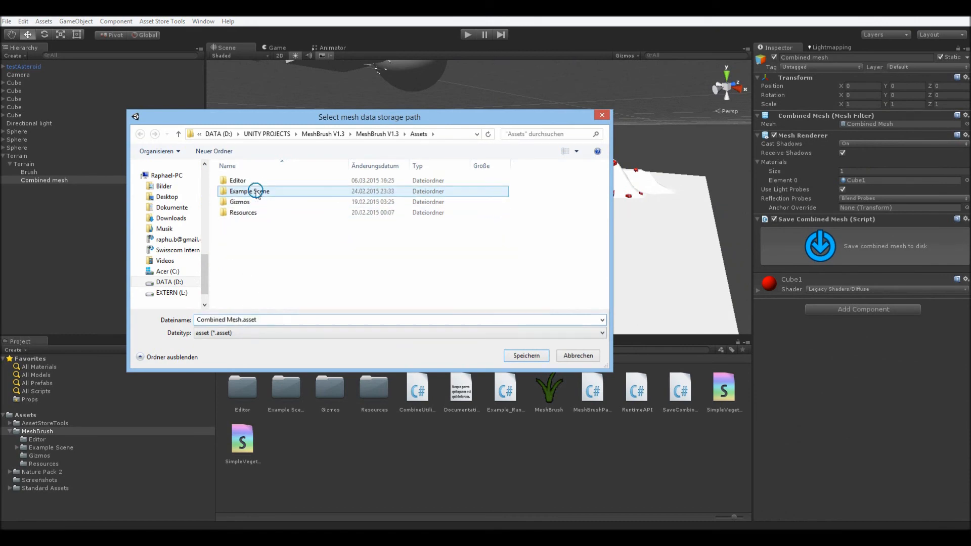
left_click(526, 356)
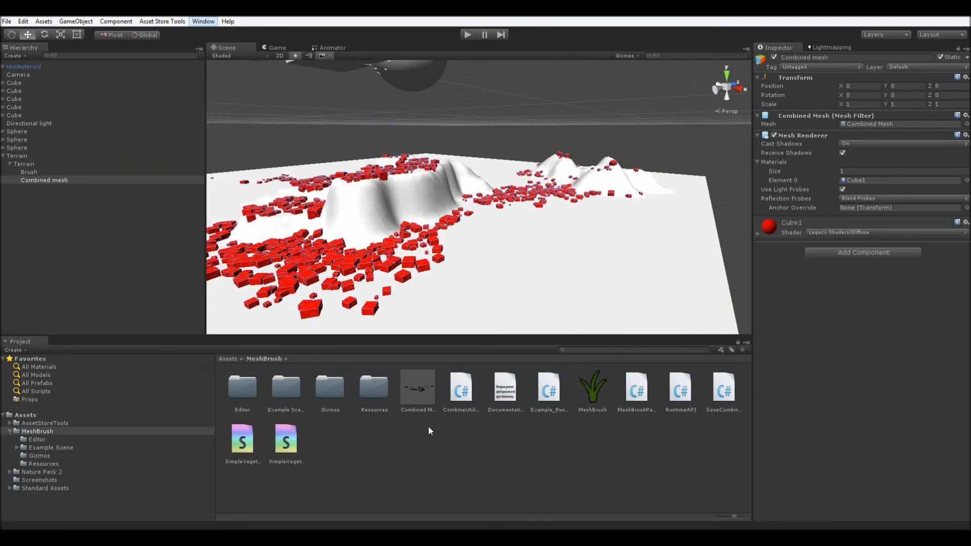
Place the saved Combined Mesh asset in the scene and reposition it beyond the terrain's far edge.
left_click(421, 387)
left_click_drag(809, 455, 836, 488)
left_click_drag(420, 393, 520, 253)
key("f")
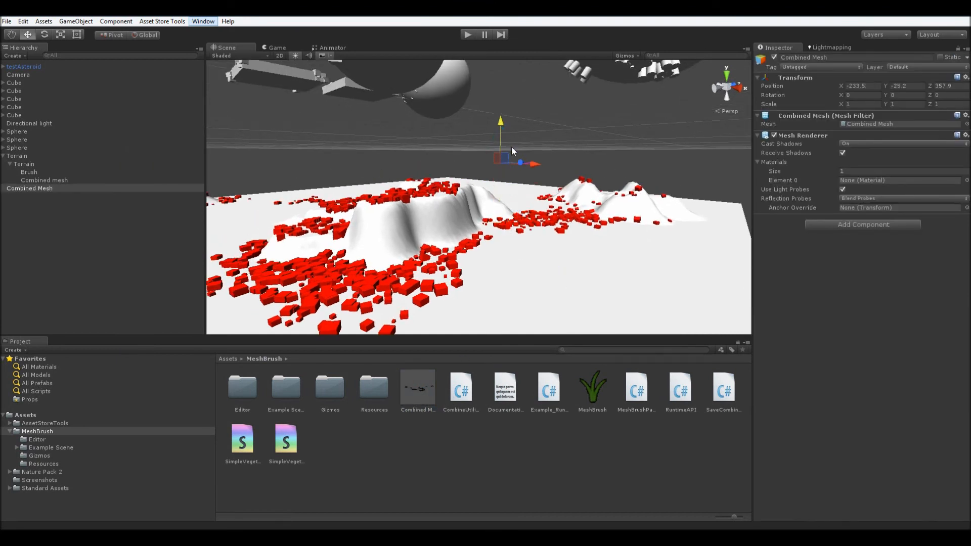
right_click_drag(382, 175, 250, 177)
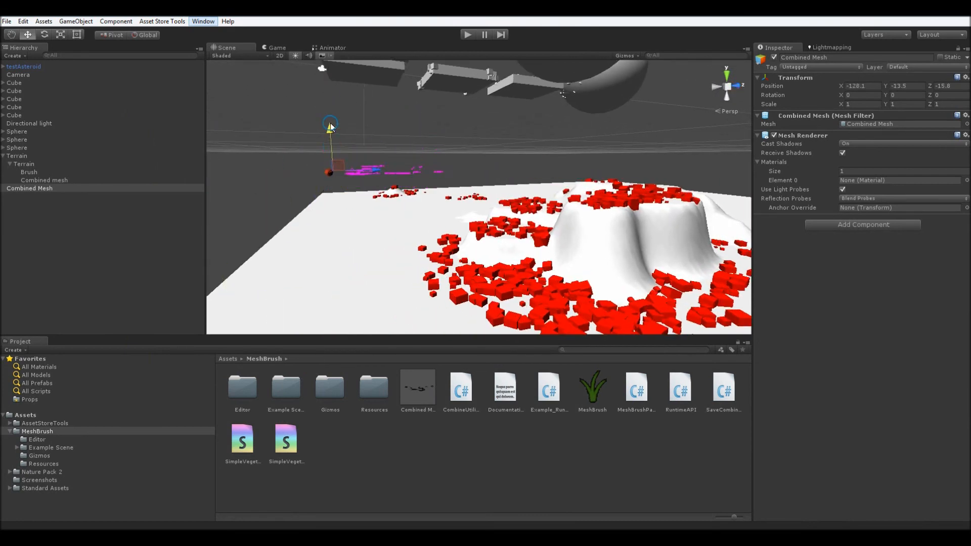
Delete the placed Combined Mesh object from the scene.
key("Delete")
left_click_drag(331, 120, 570, 189, "alt")
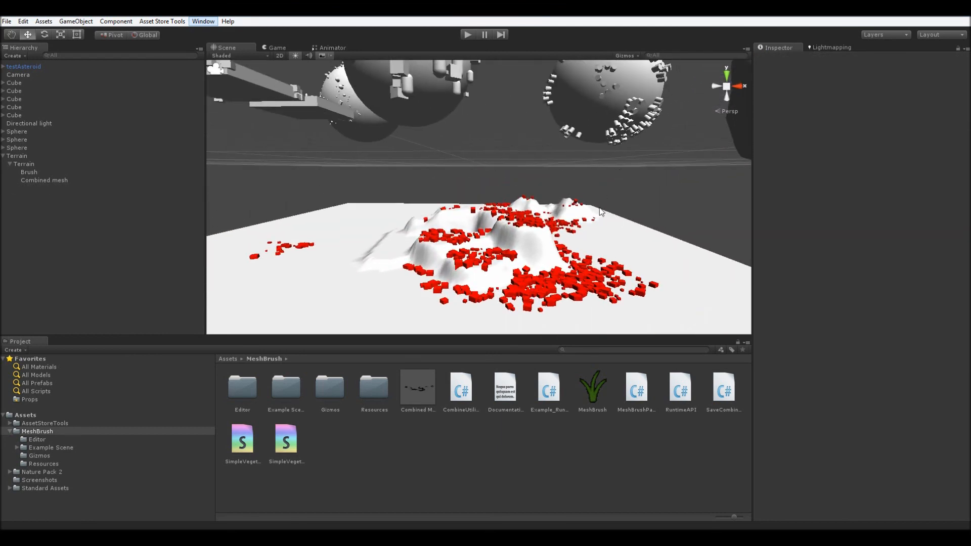
left_click_drag(636, 221, 536, 185, "alt")
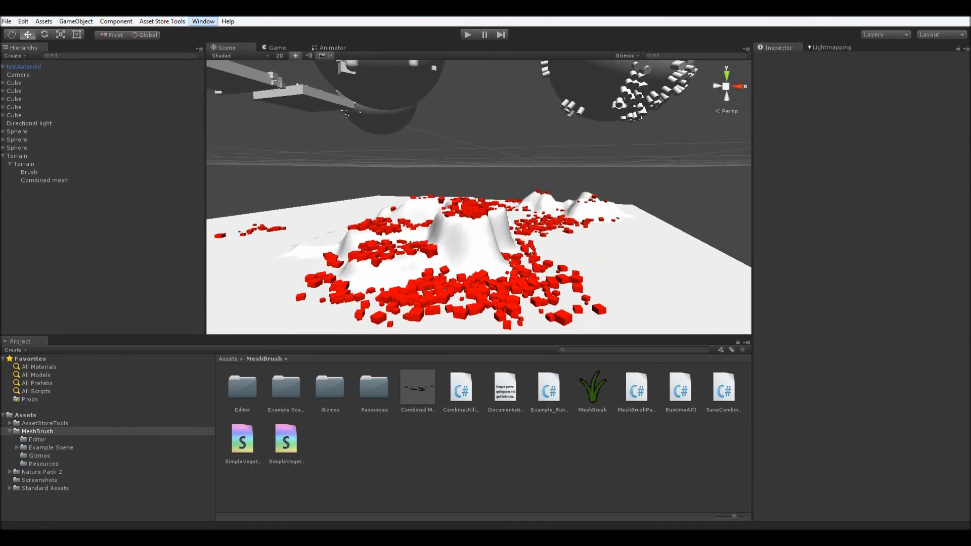